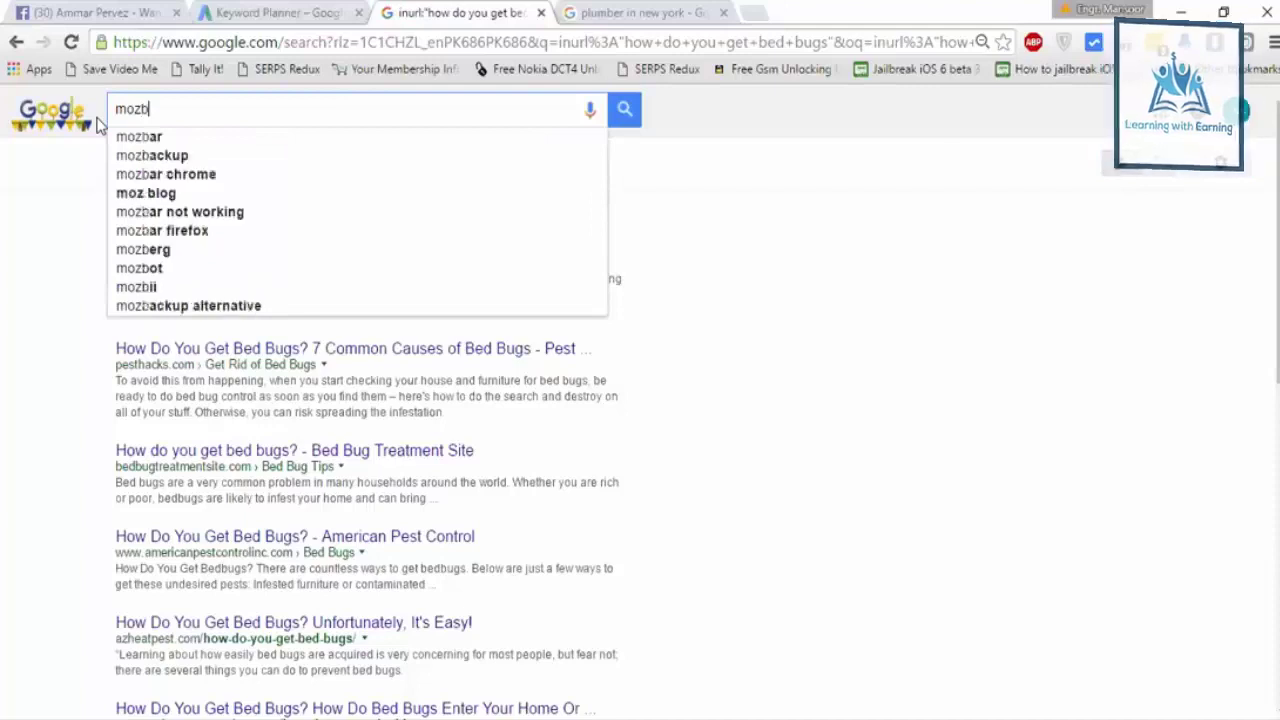
Search Google for 'mozbar' and open the MozBar Chrome Web Store listing.
click(127, 142)
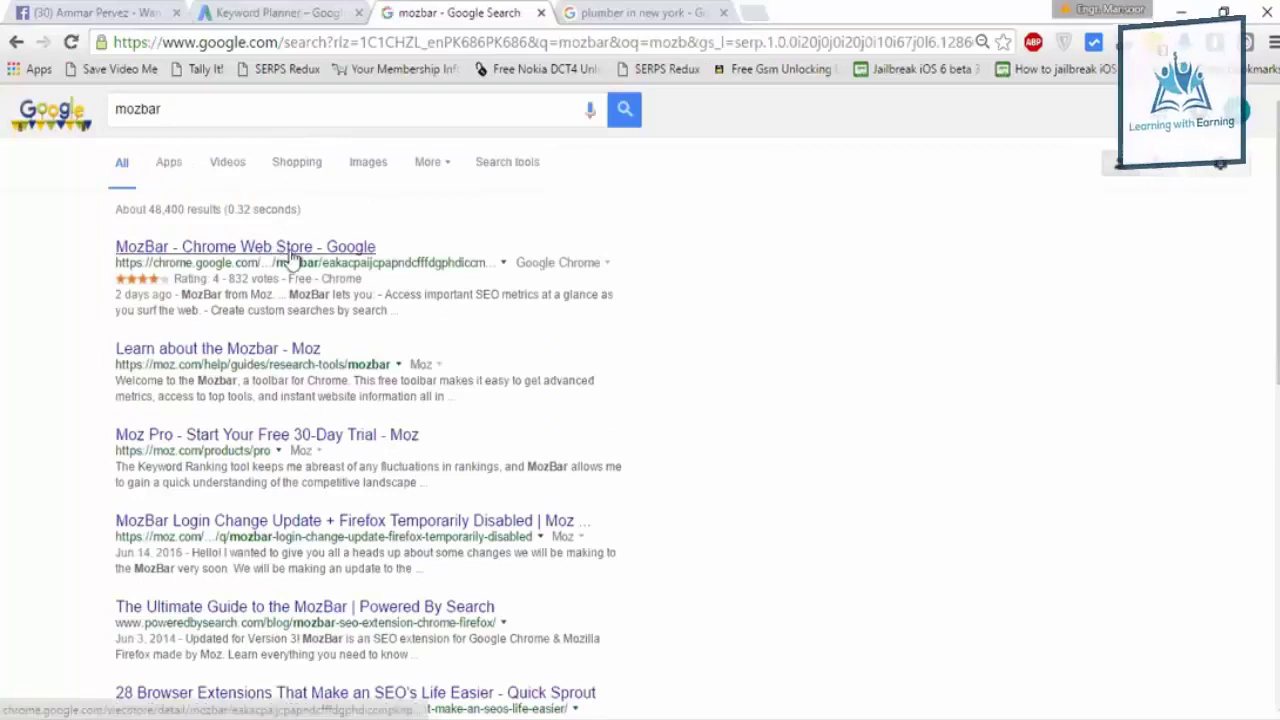
click(290, 248)
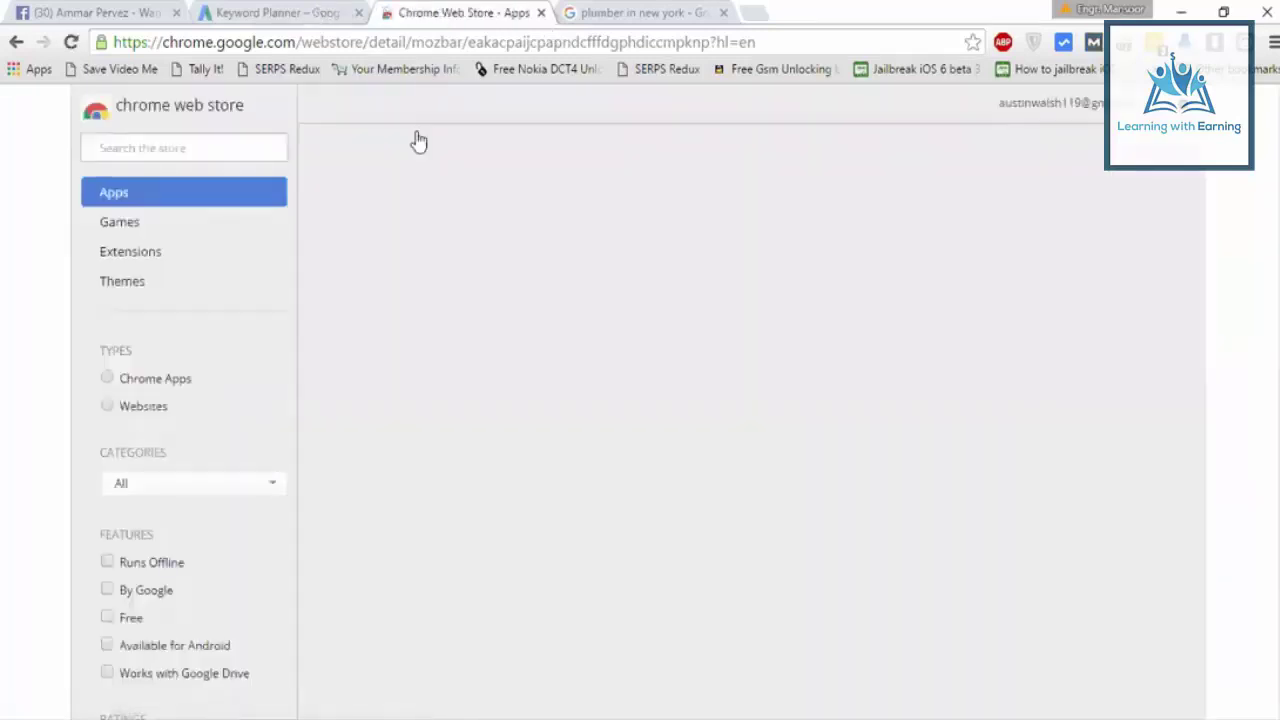
key(ctrl+shift+Tab)
Search Google in a new tab for the seed phrase 'how do you get rid of bed bugs'.
drag(426, 197, 215, 197)
triple_click(257, 197)
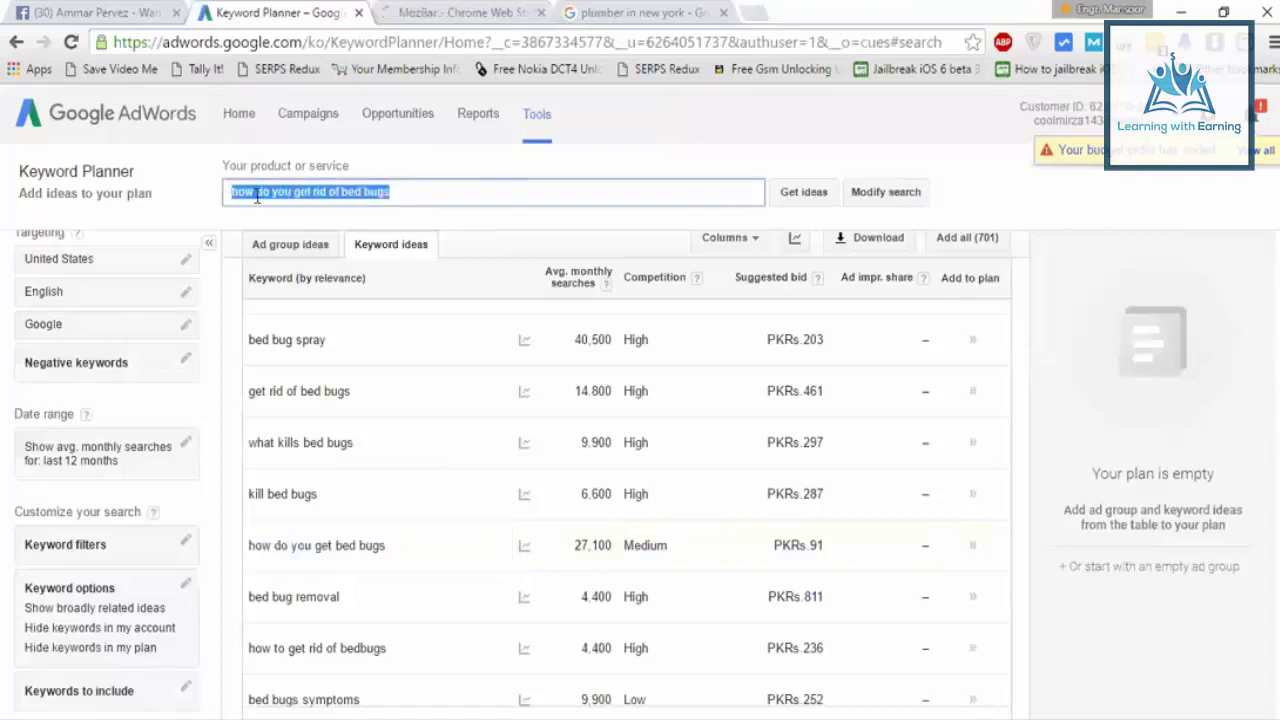
right_click(257, 197)
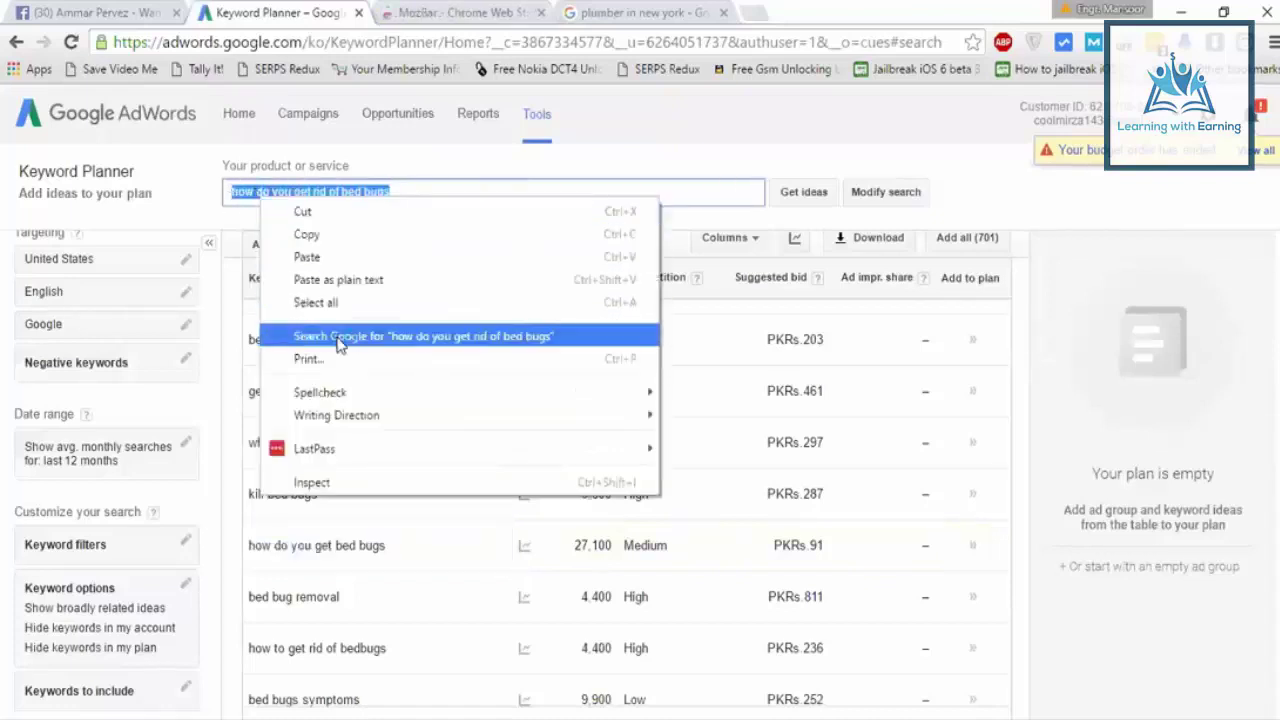
click(400, 331)
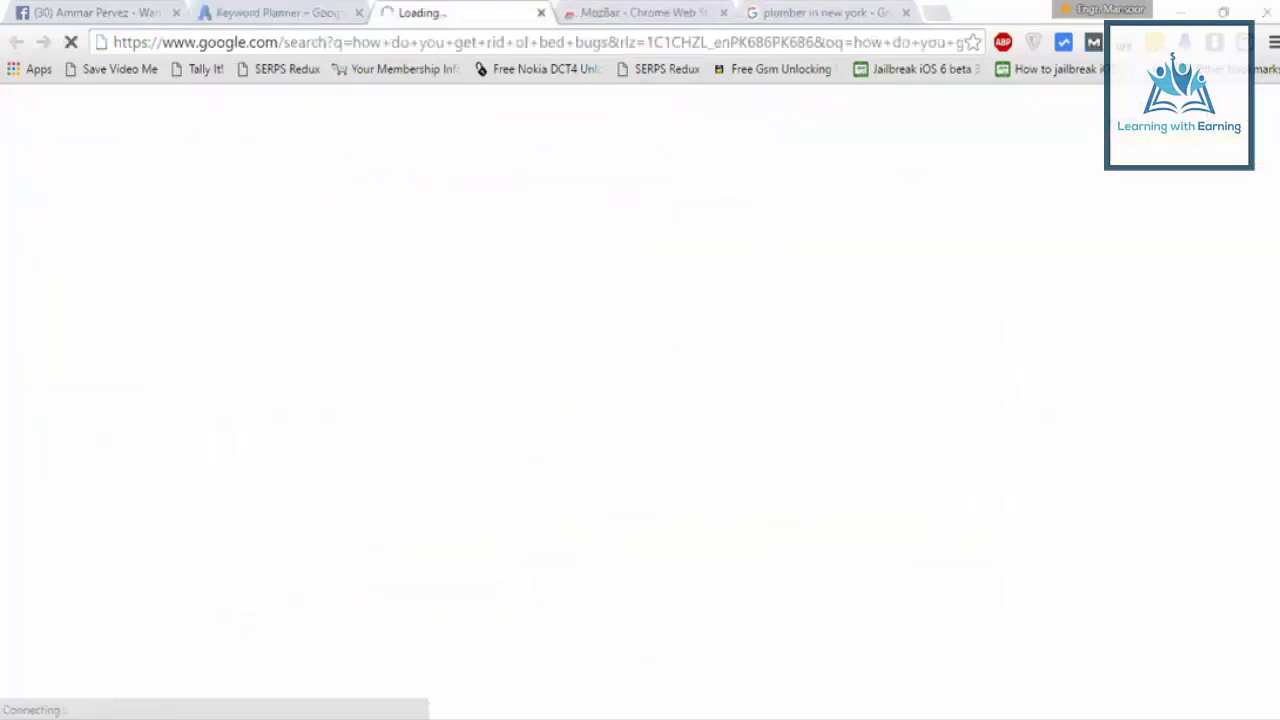
Search Google in a new tab for the Keyword Planner idea 'how do you get bed bugs'.
click(267, 13)
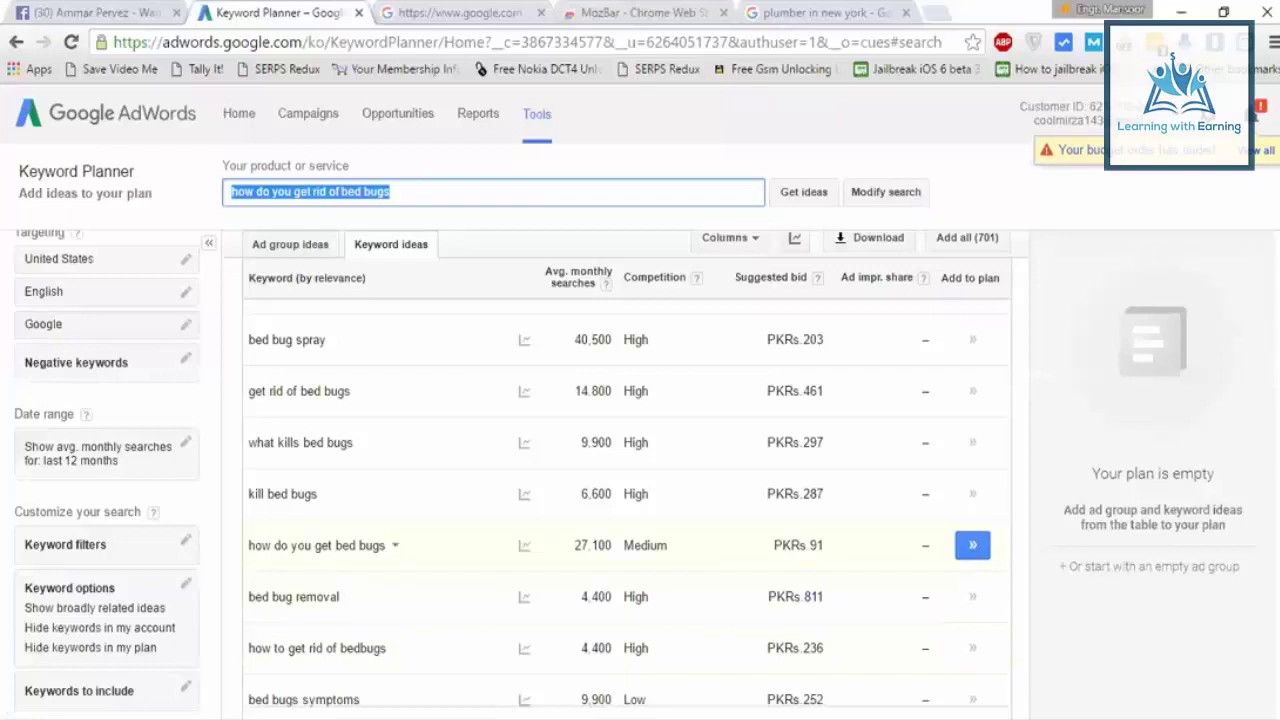
drag(386, 545, 250, 545)
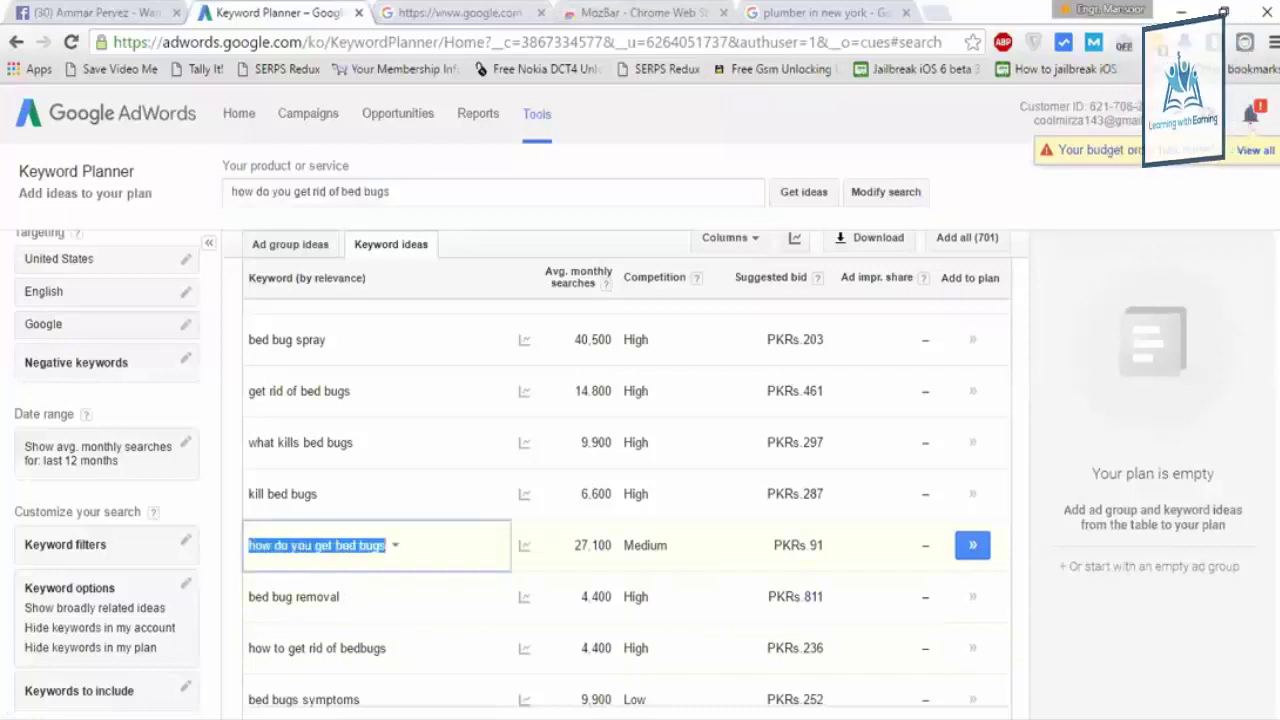
right_click(252, 548)
click(330, 589)
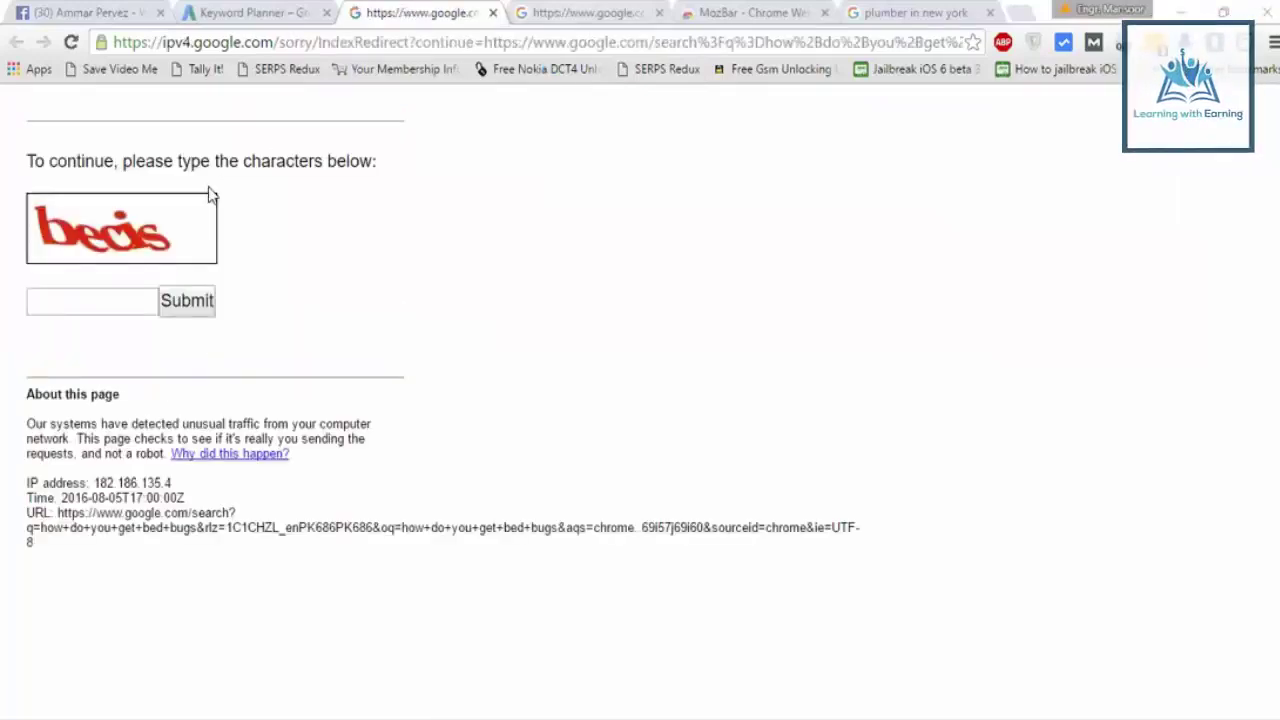
Clear the first unusual-traffic check by entering the CAPTCHA 'becis'.
click(75, 299)
text(becis)
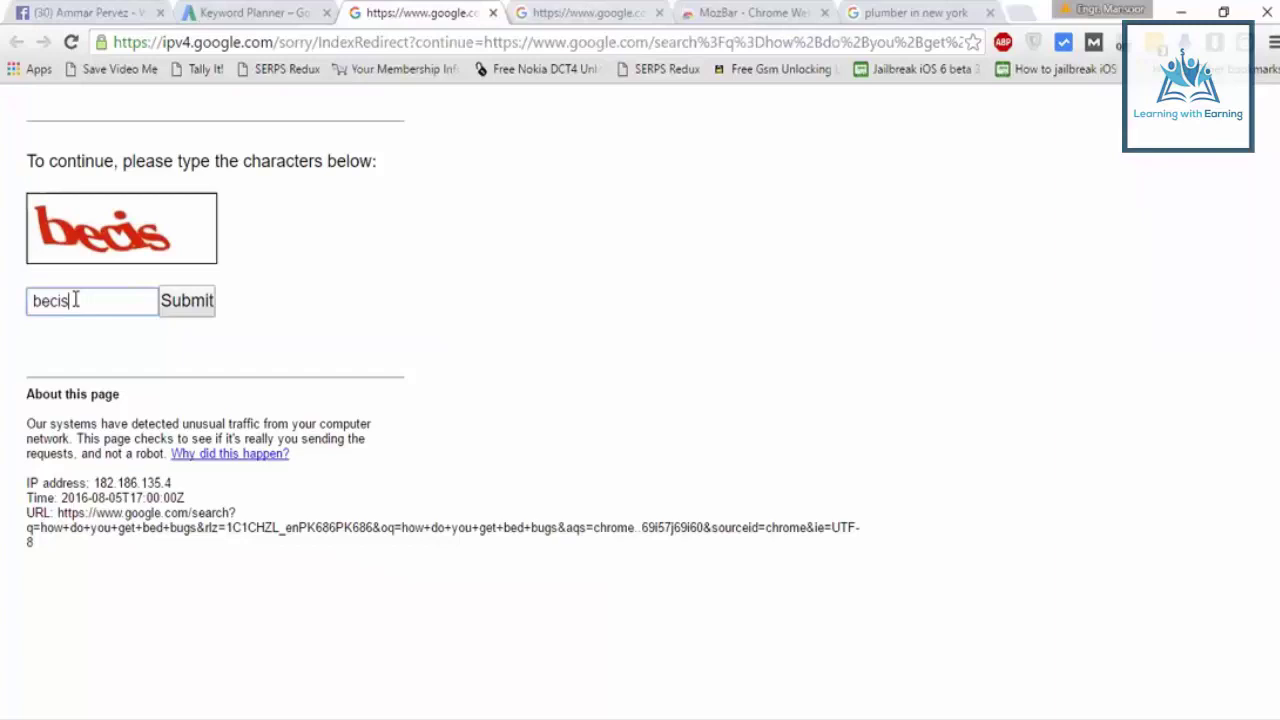
key(Return)
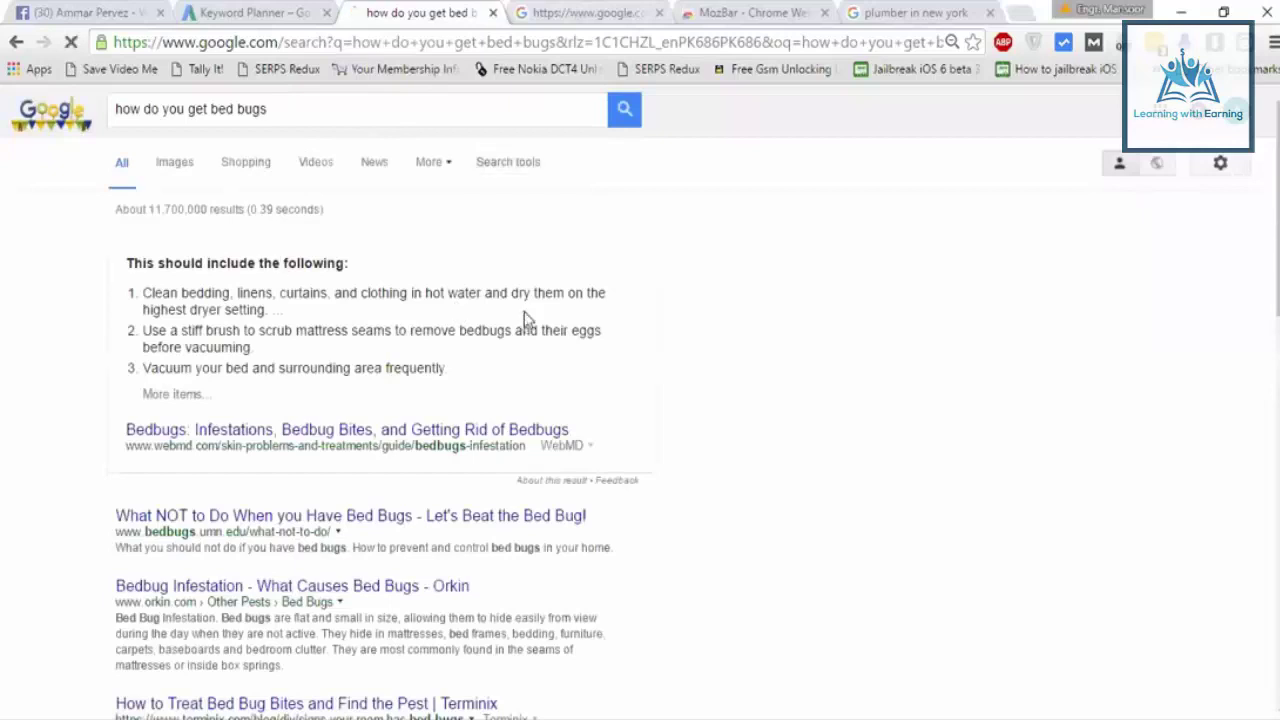
On the other blocked search, dismiss the moz.com sign-in and enter CAPTCHAs 'logwe' and 'glya'.
click(620, 10)
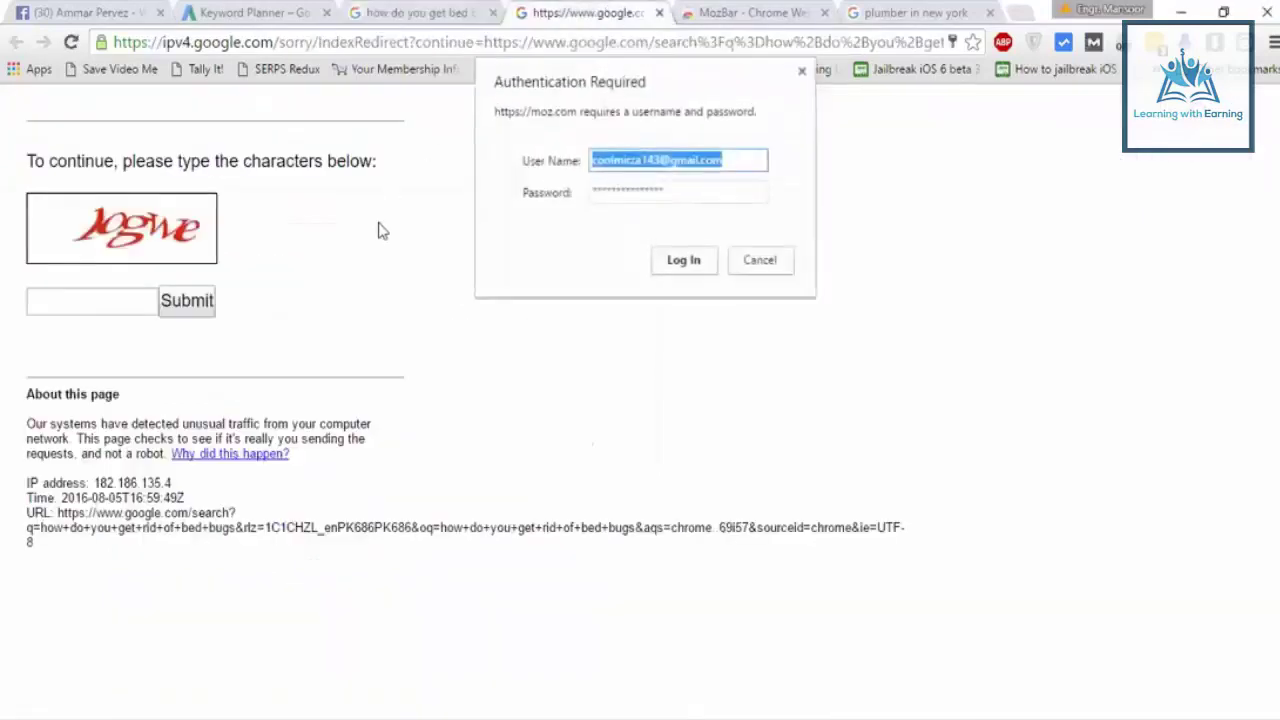
click(759, 259)
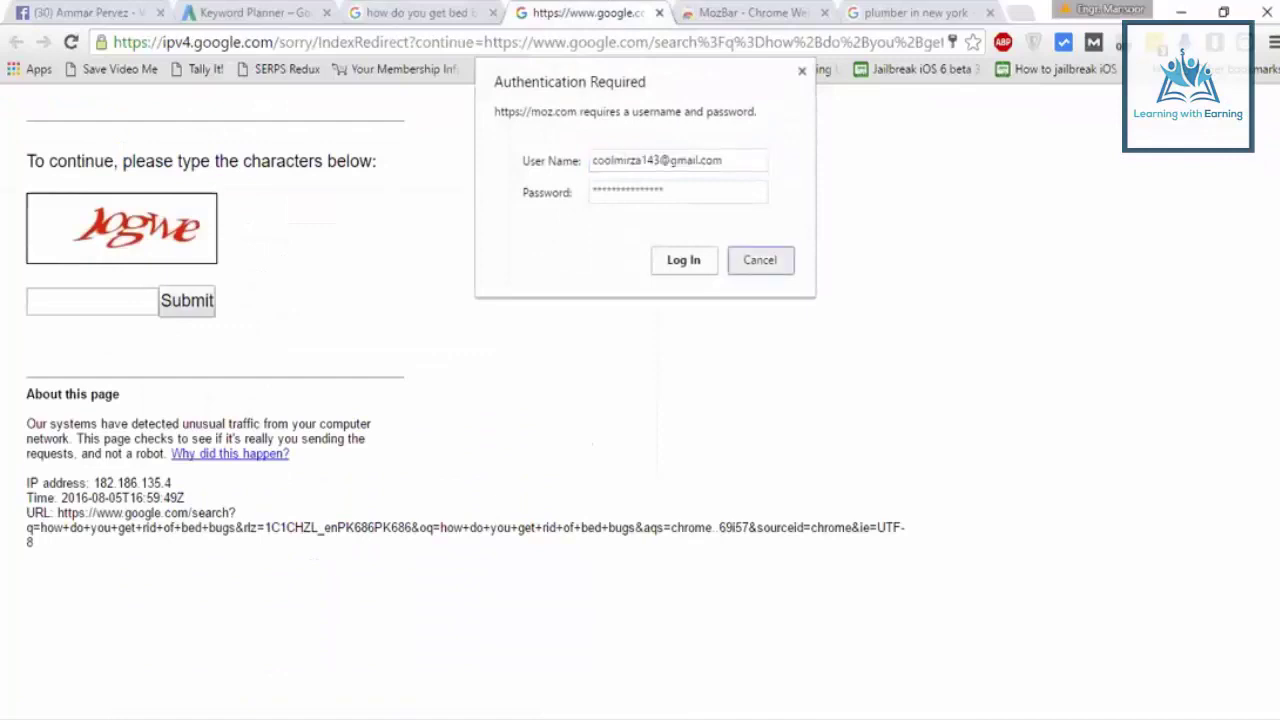
click(110, 296)
text(logwe)
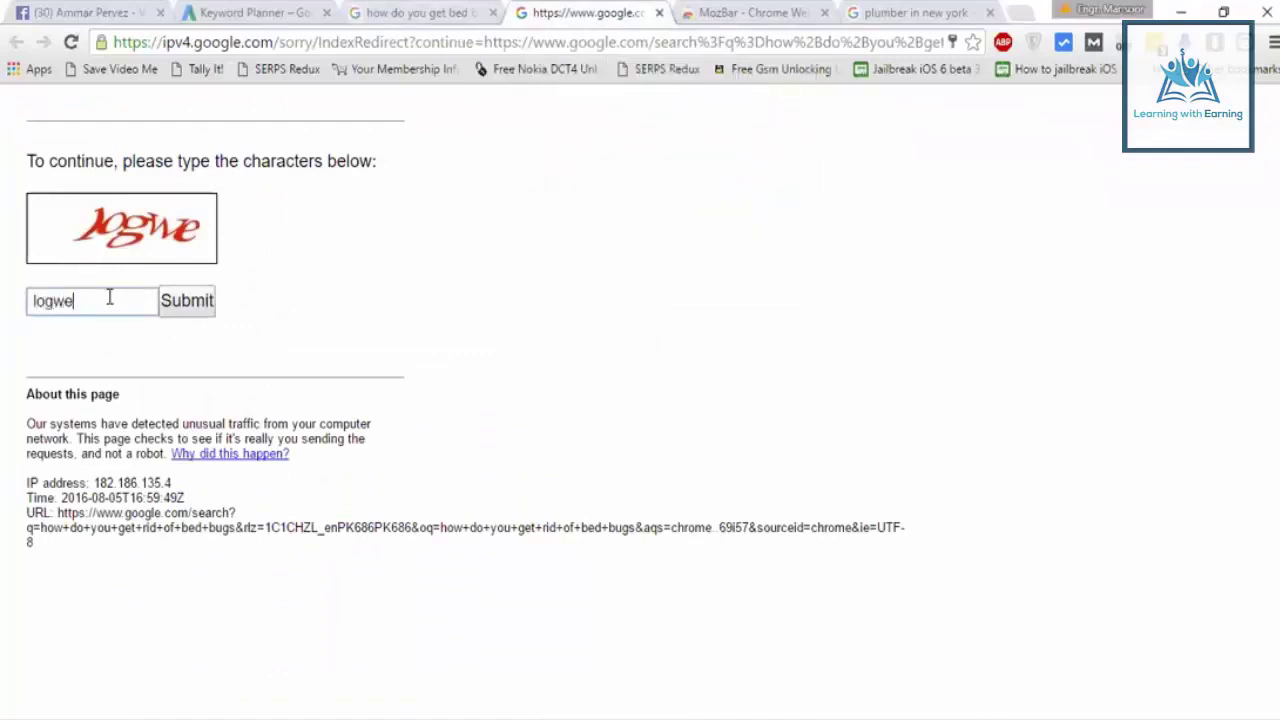
key(Return)
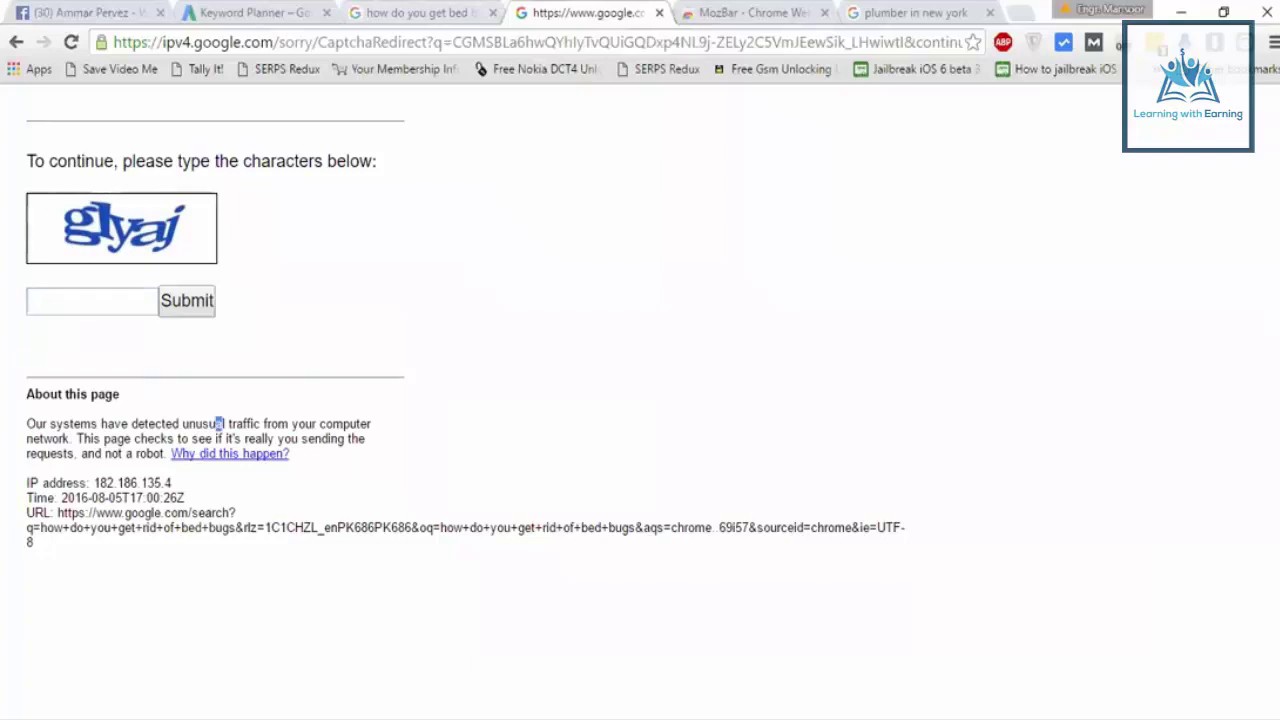
click(120, 295)
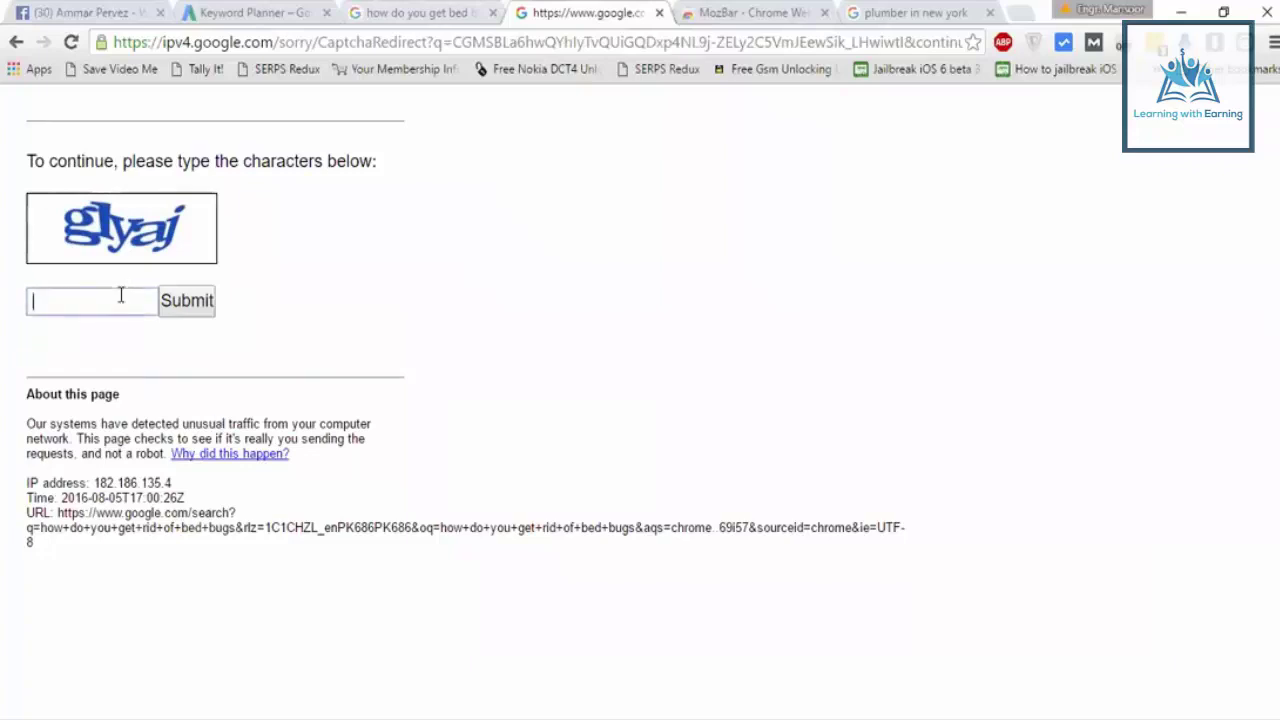
text(glyaj)
key(Return)
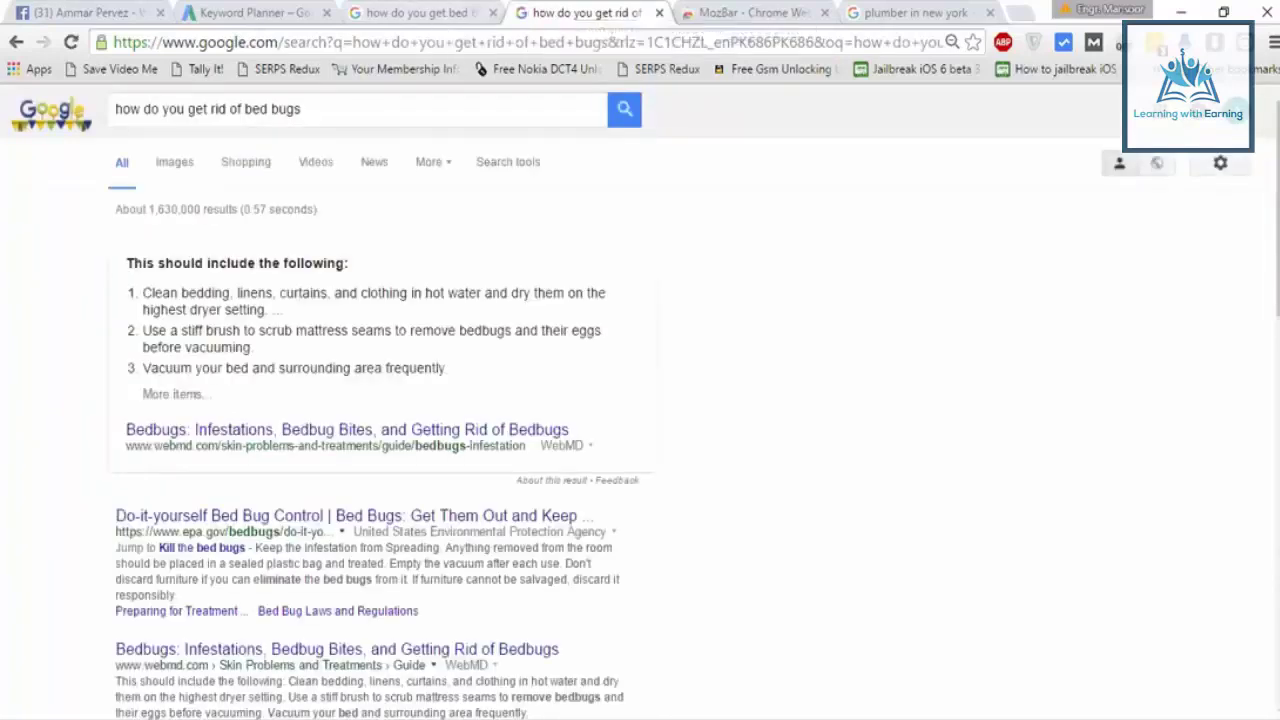
Confirm MozBar shows 'Added to Chrome', then return to the 'how do you get rid of bed bugs' results.
key(ctrl+Tab)
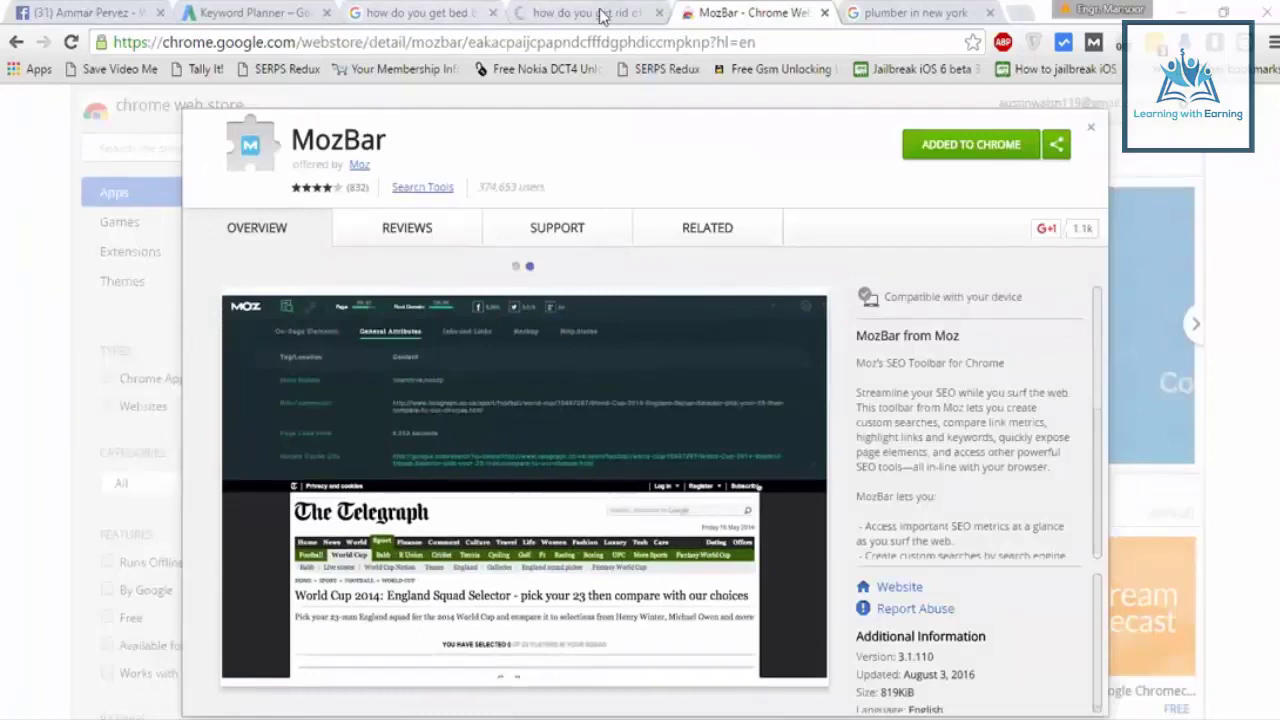
click(600, 14)
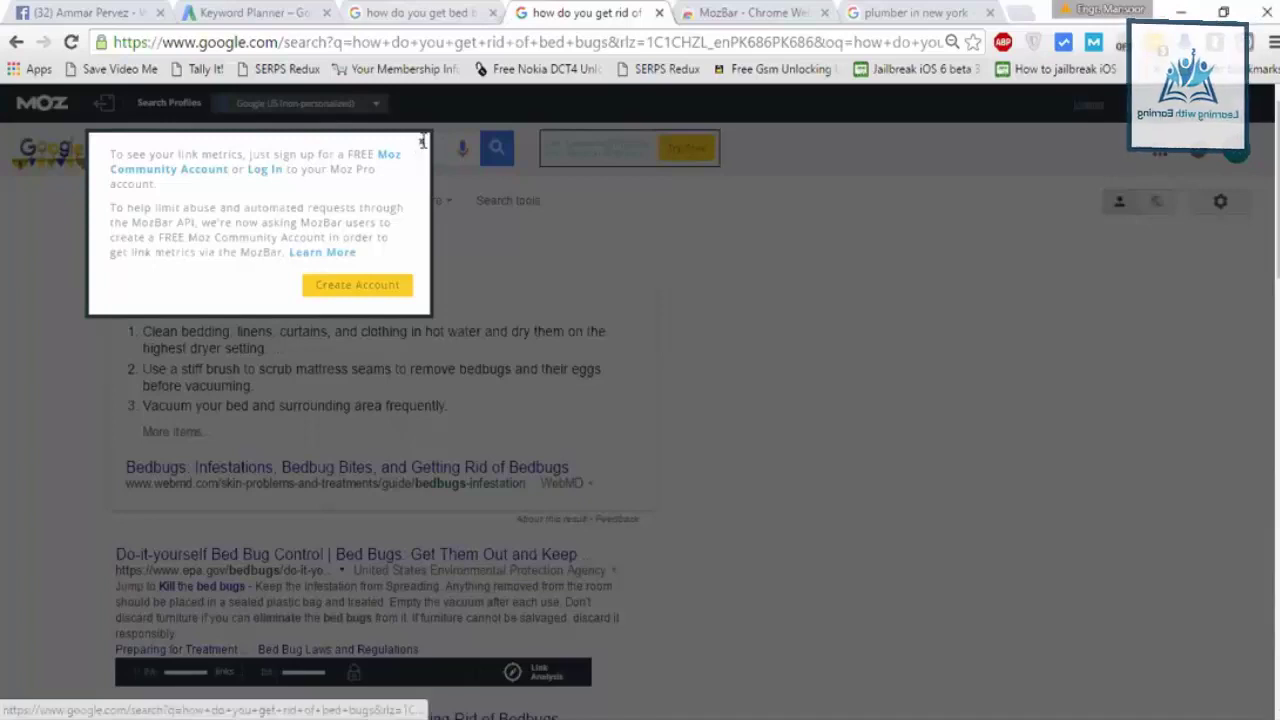
Dismiss the Moz prompts and show the 'how do you get bed bugs' results with MozBar metrics.
click(423, 142)
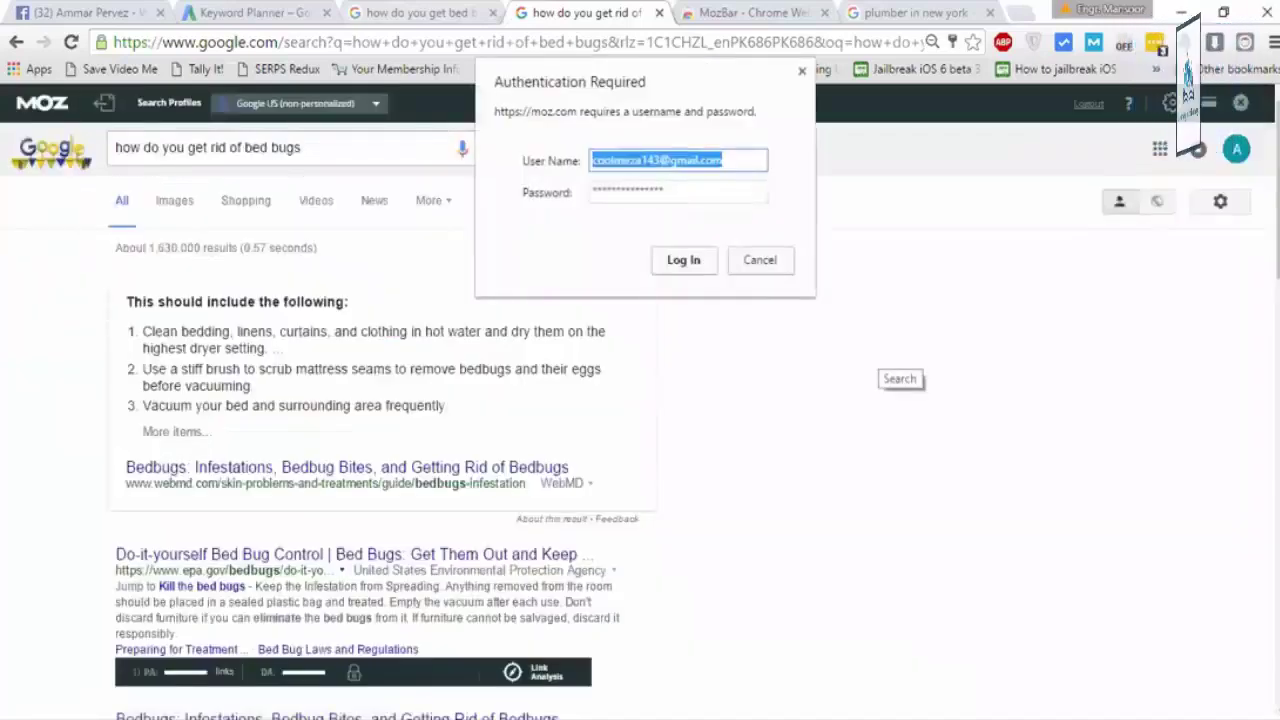
key(Return)
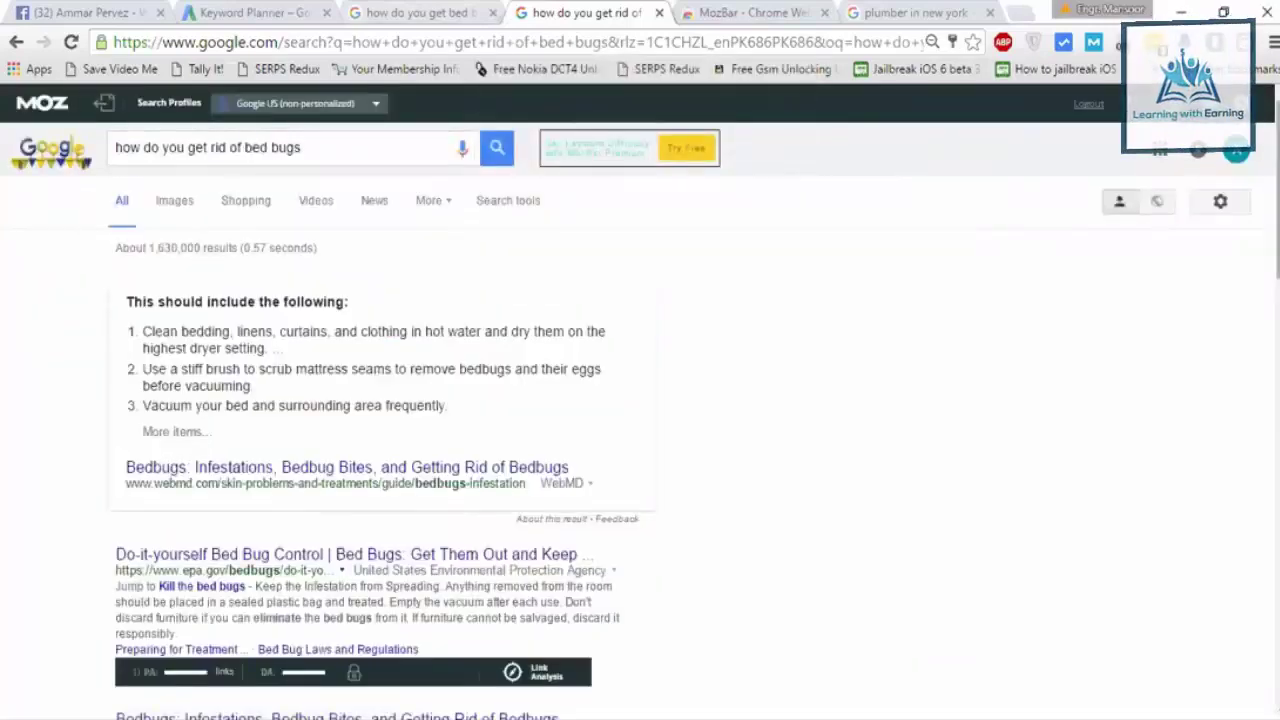
scroll(640, 420, down, 3)
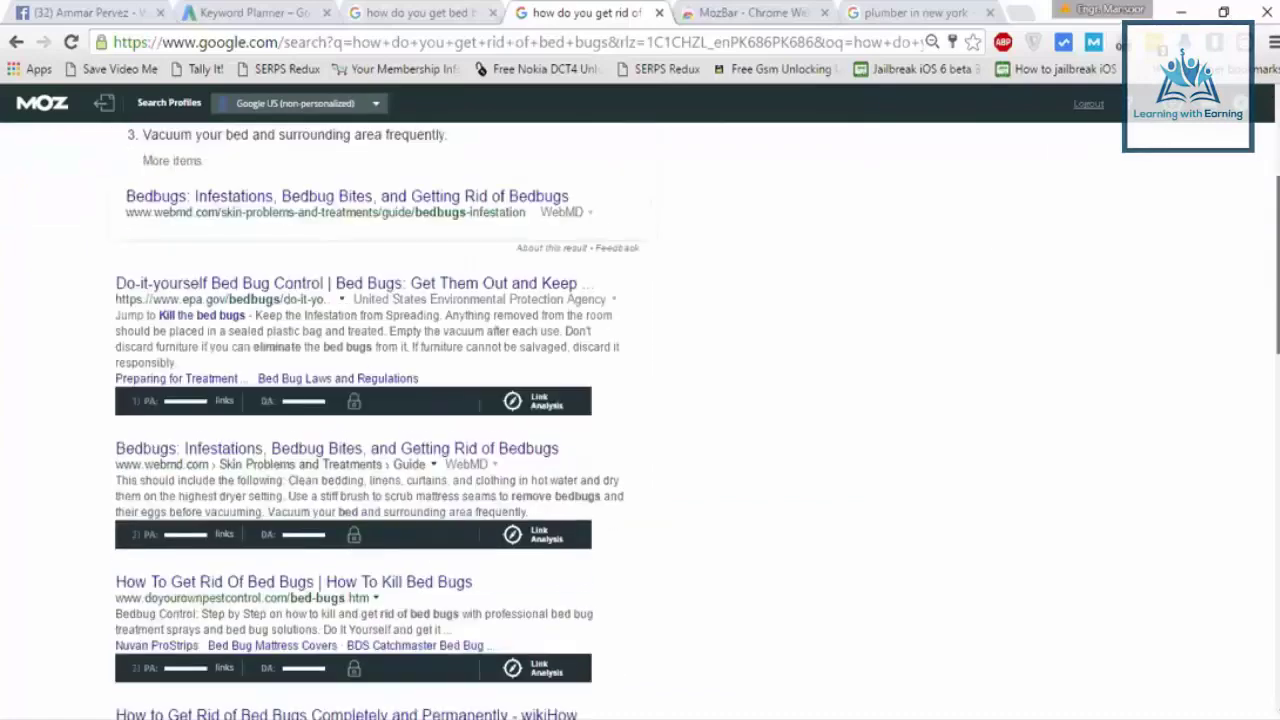
scroll(370, 420, down, 3)
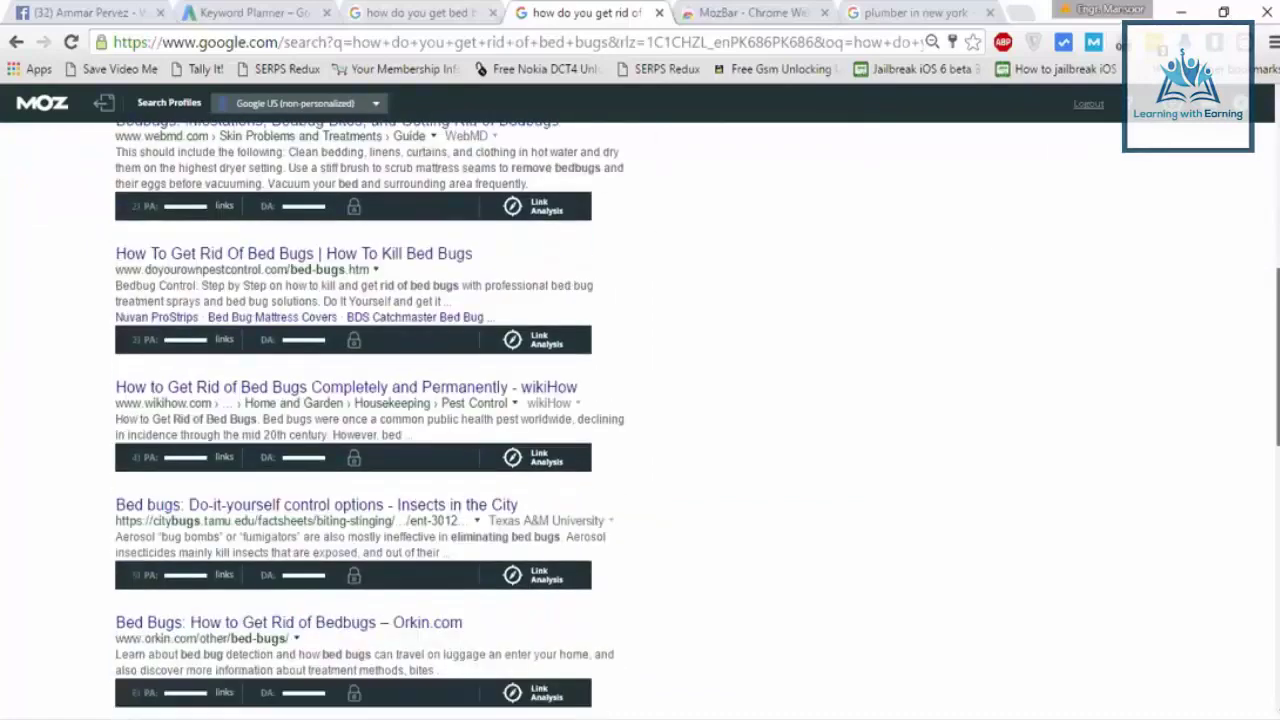
scroll(370, 420, down, 5)
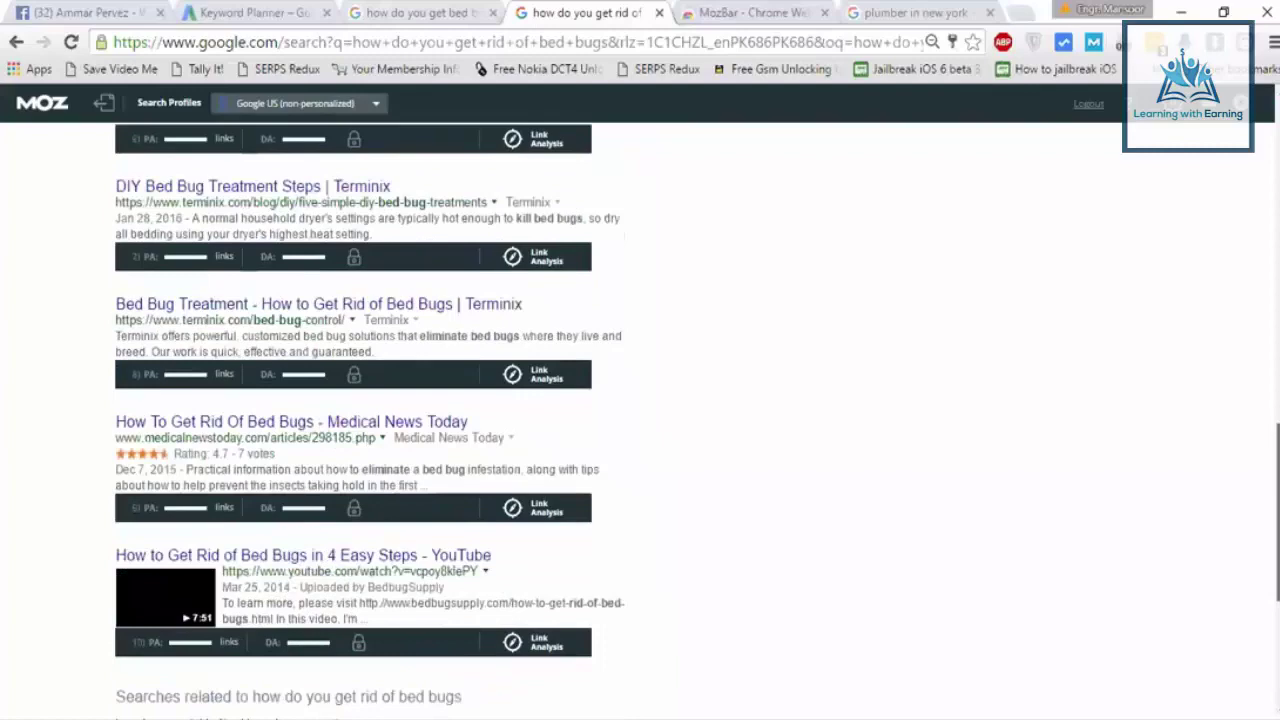
scroll(370, 420, up, 1)
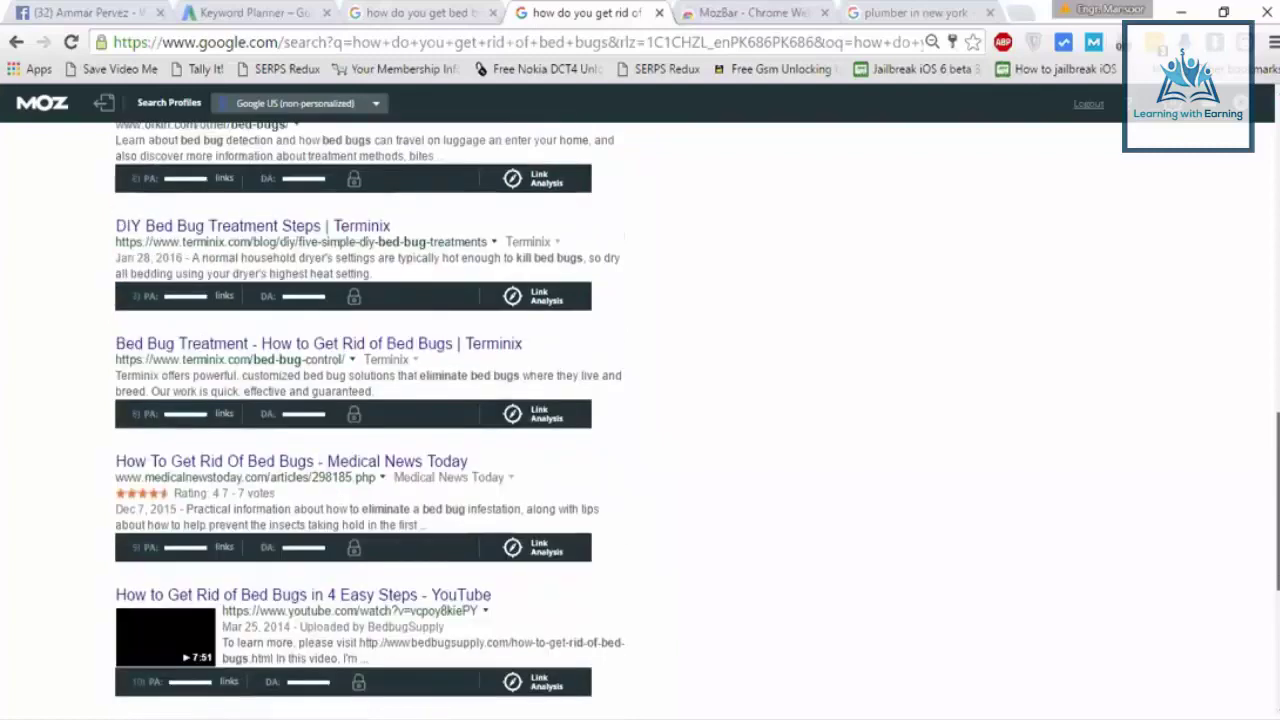
scroll(370, 420, up, 7)
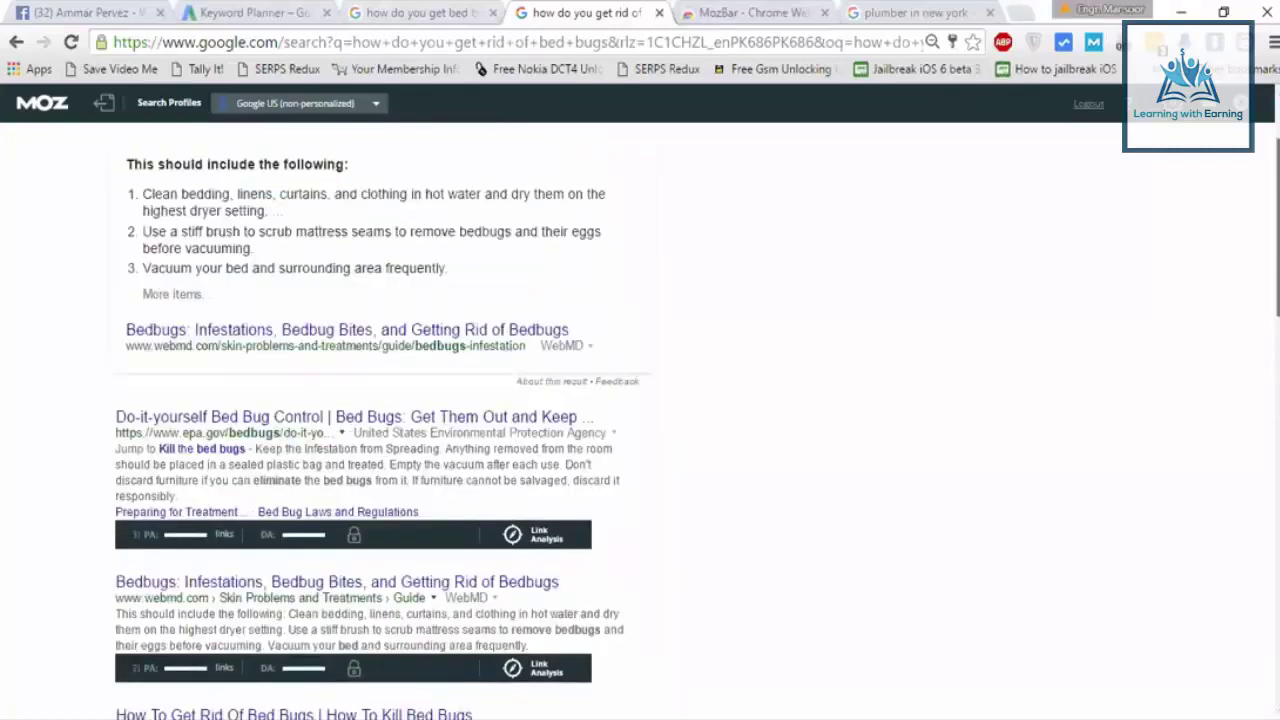
scroll(370, 400, up, 2)
click(446, 20)
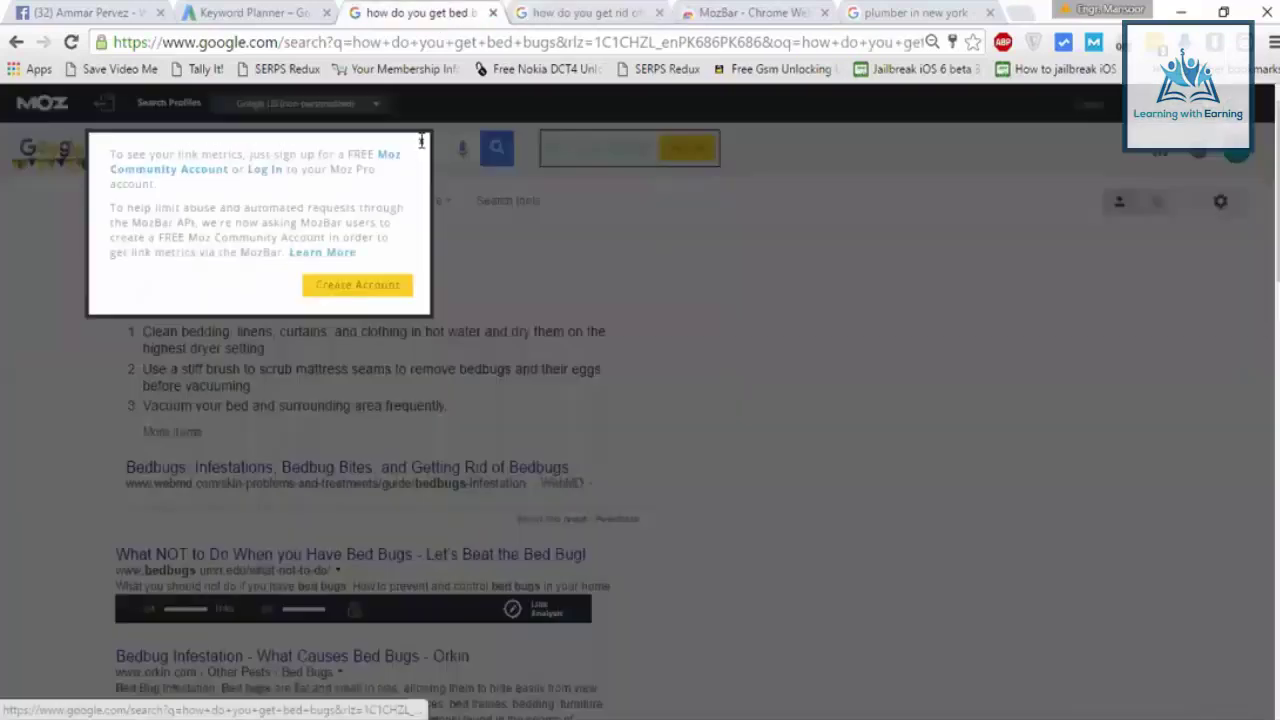
click(423, 138)
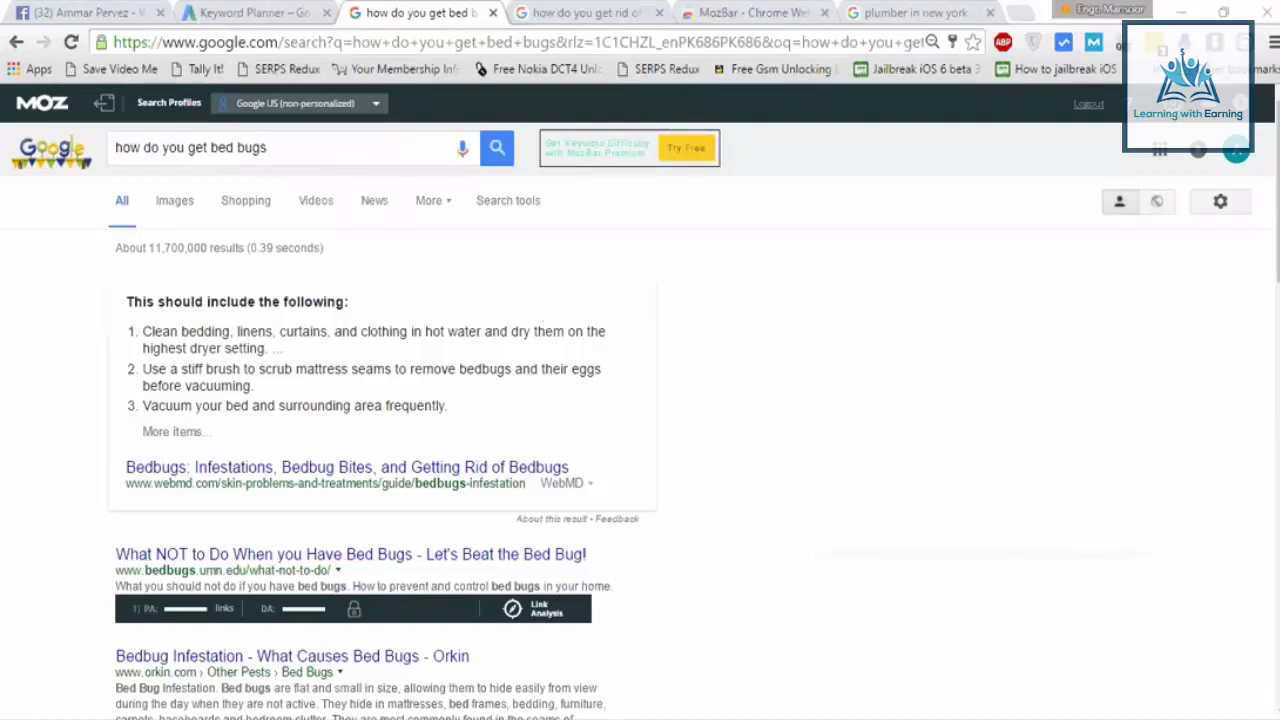
Reload the 'how do you get bed bugs' results page to bring up the moz.com sign-in.
click(295, 141)
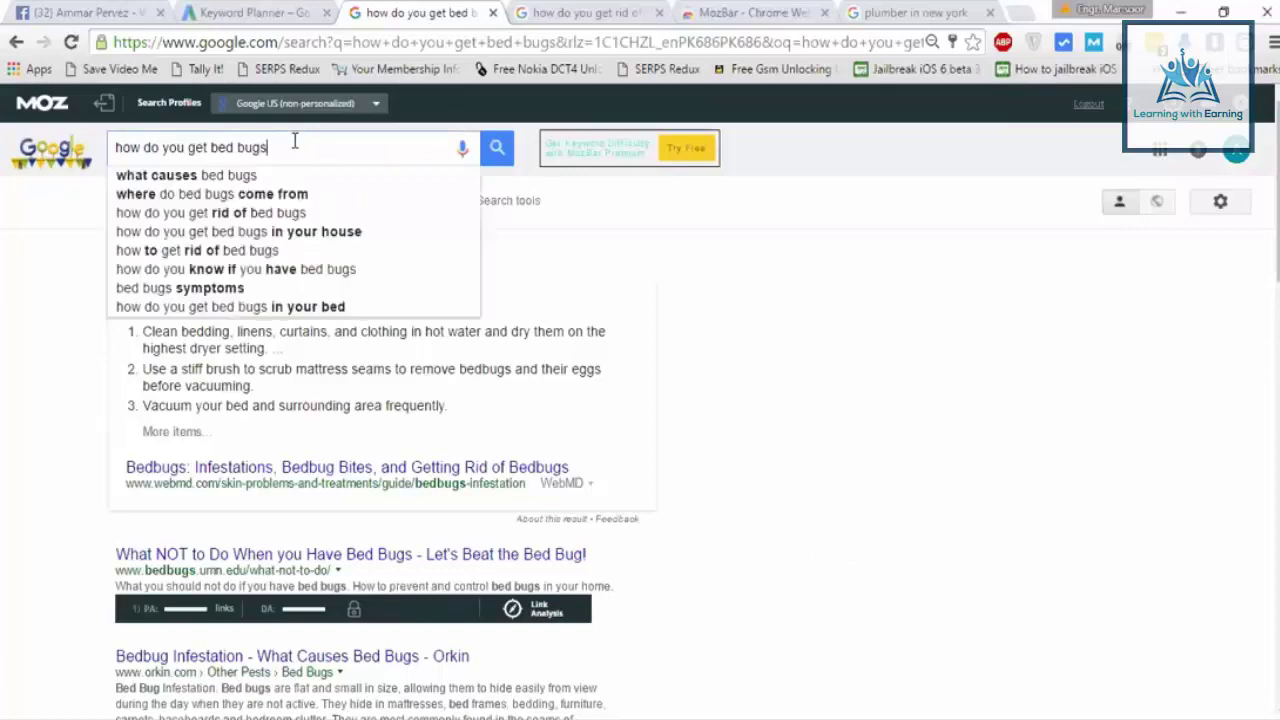
key(Escape)
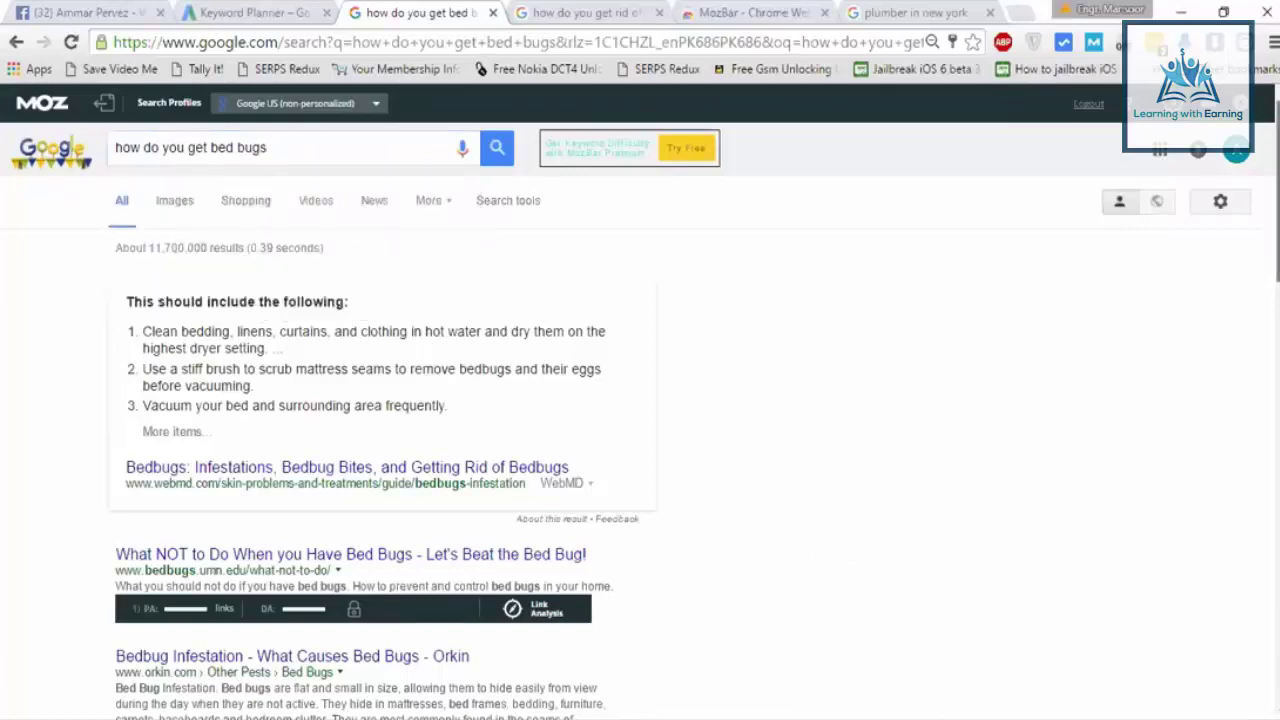
scroll(640, 410, down, 3)
scroll(400, 420, down, 2)
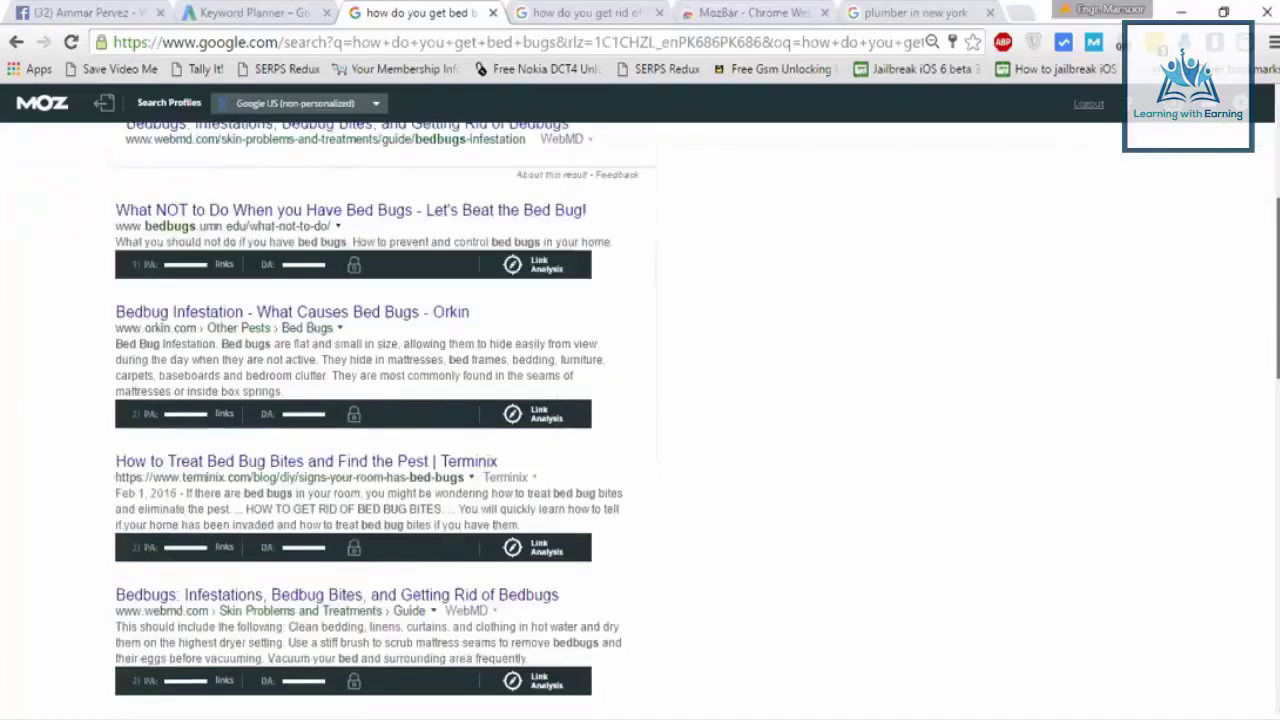
scroll(400, 420, down, 2)
scroll(400, 420, down, 5)
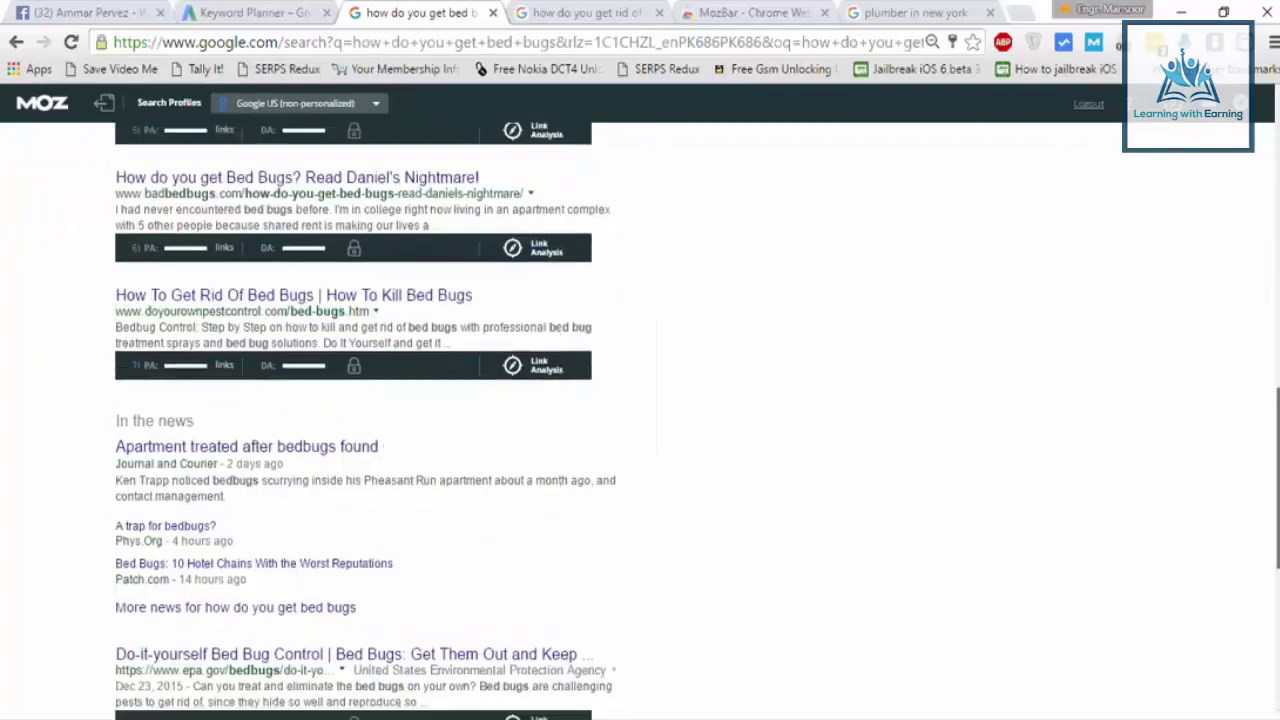
scroll(400, 420, up, 10)
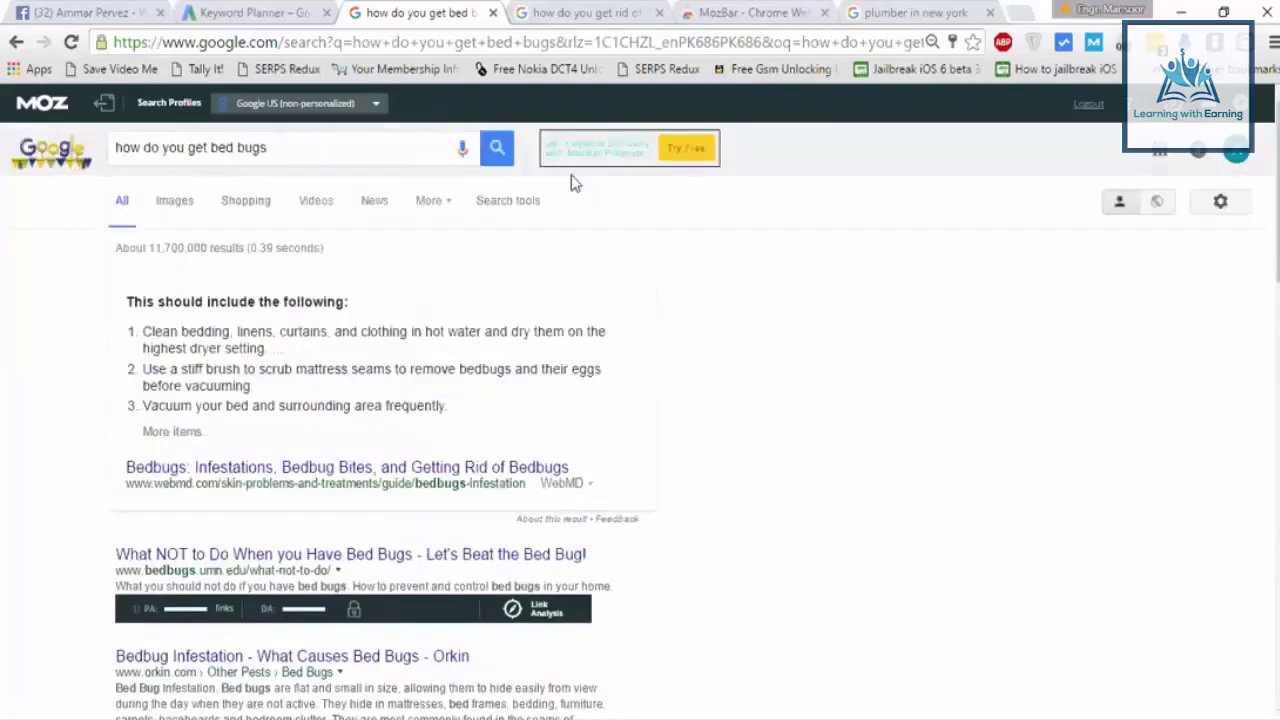
click(71, 42)
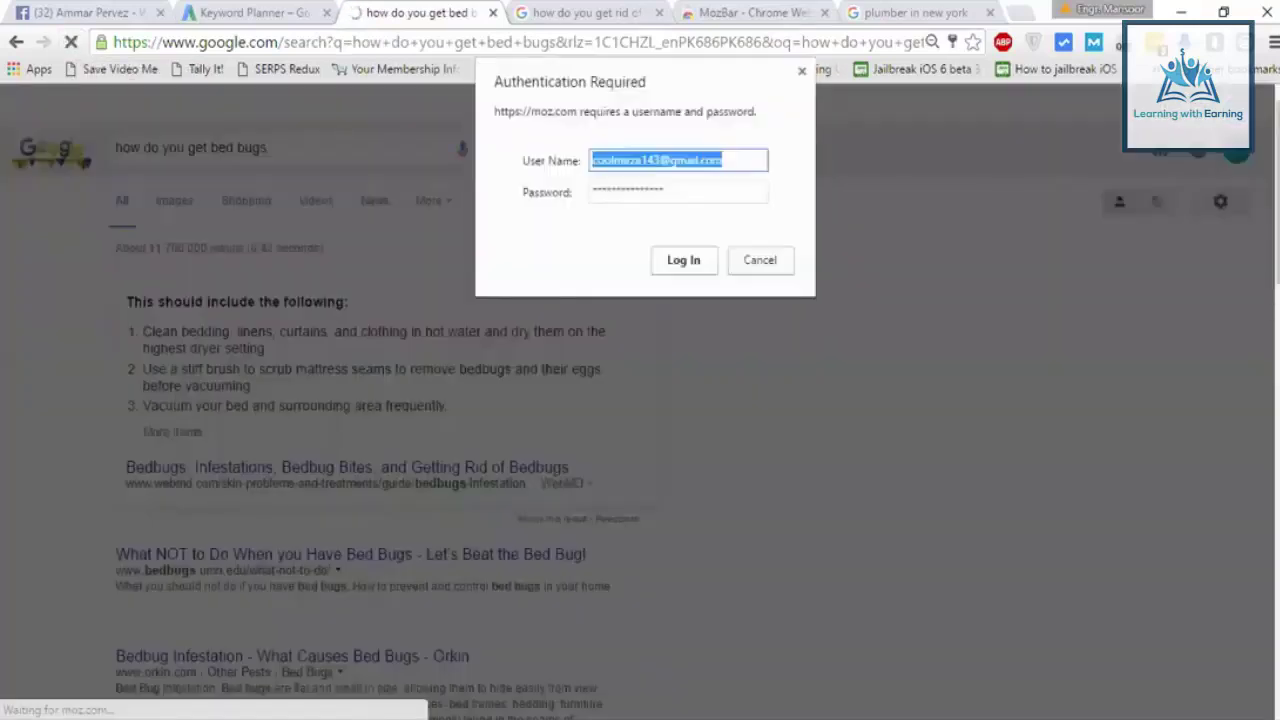
Enter the Moz account password in the moz.com sign-in dialog, retyping it after a mistake.
key(Tab)
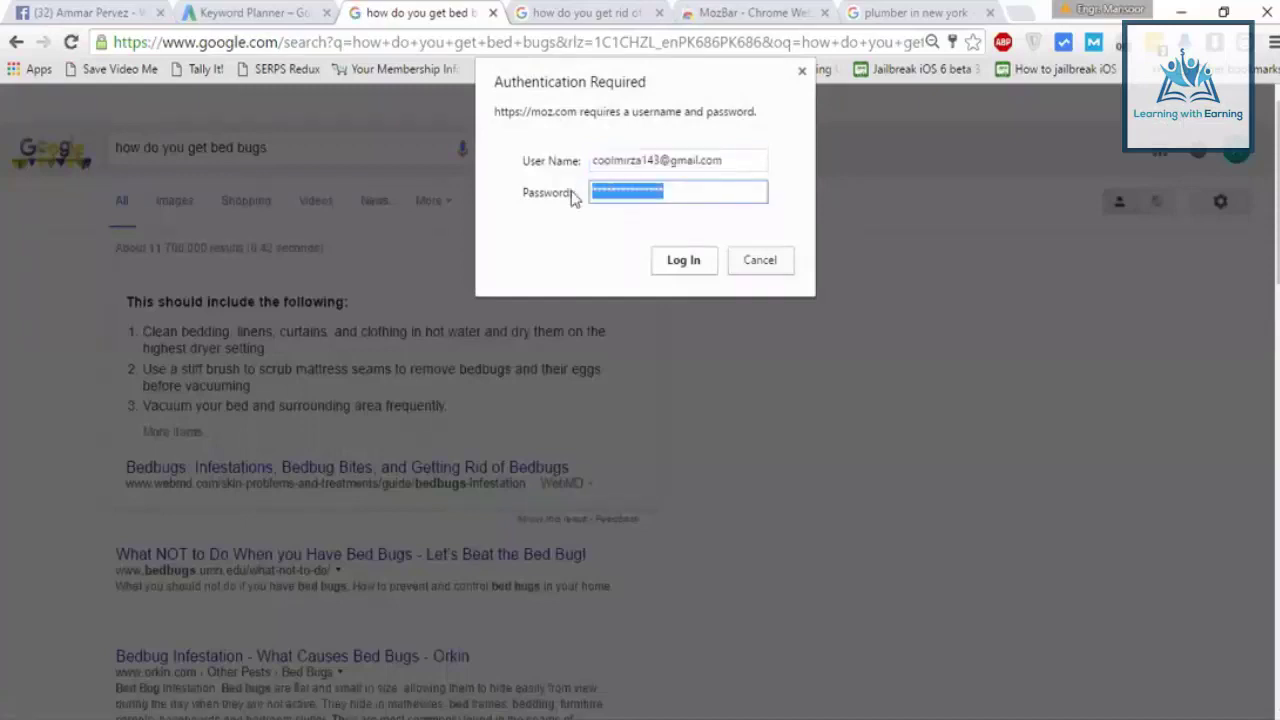
text(****)
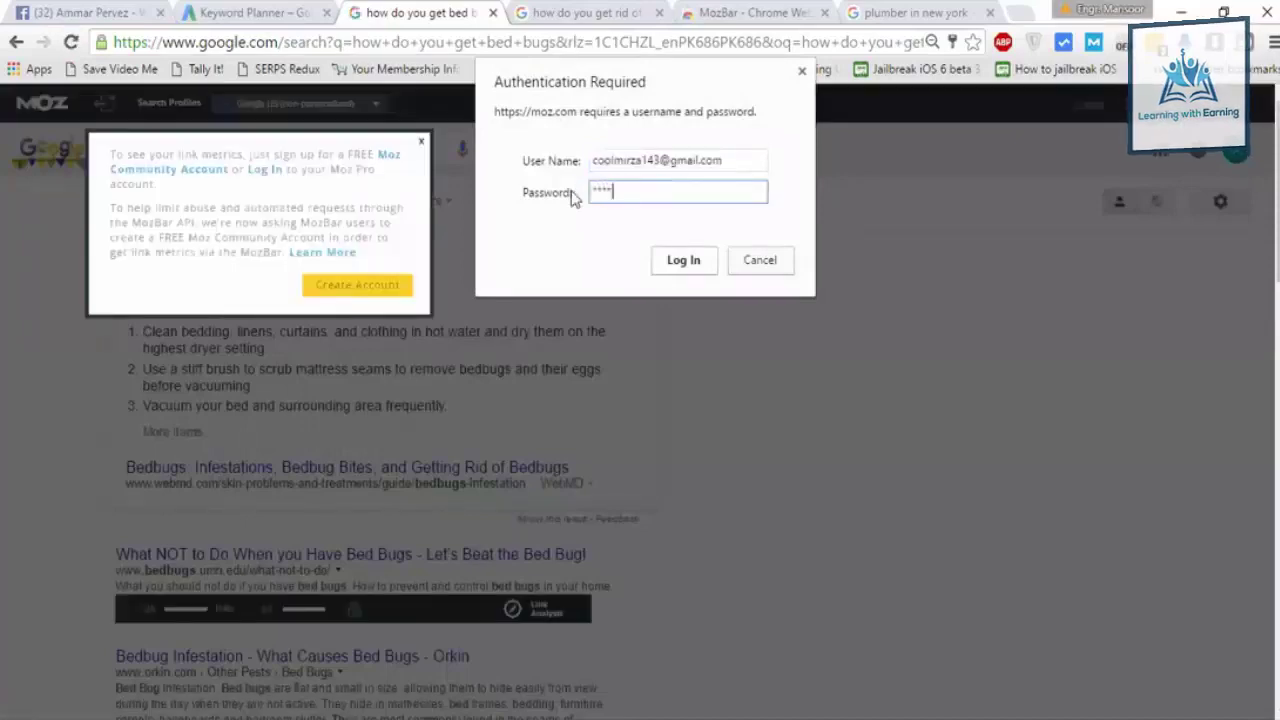
key(BackSpace)
key(BackSpace)
key(BackSpace)
key(BackSpace)
text(***)
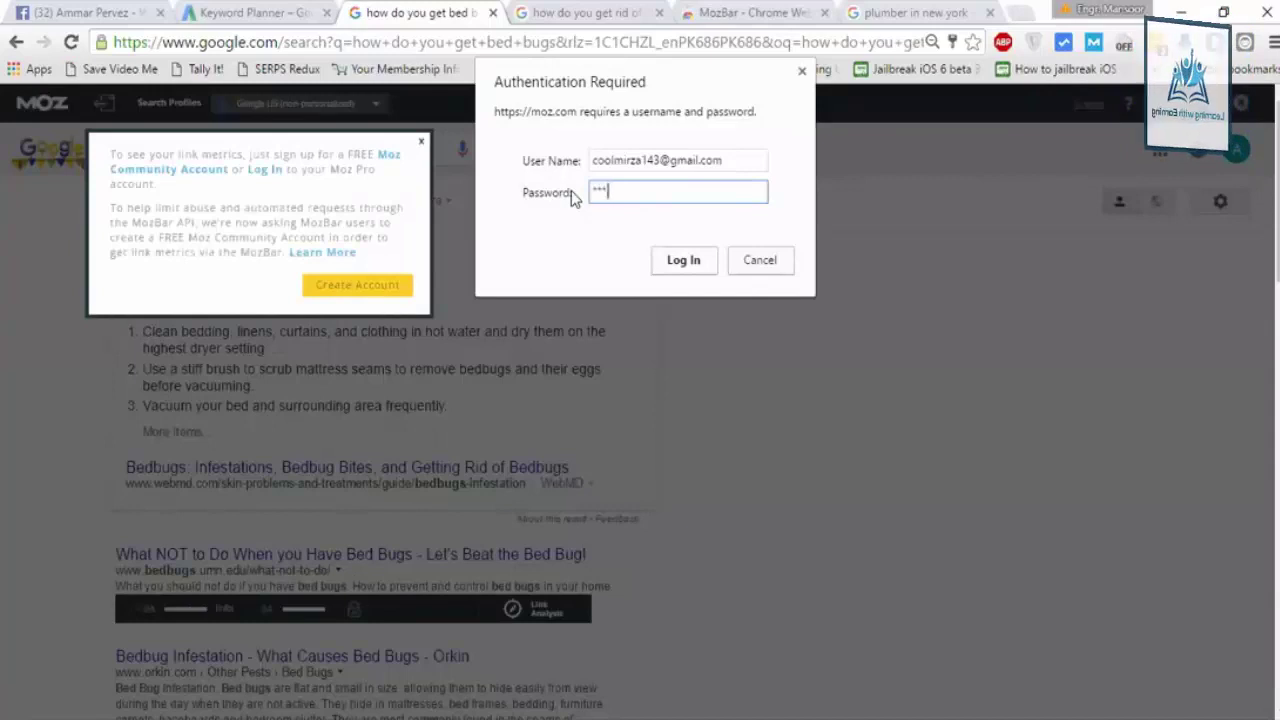
text(**)
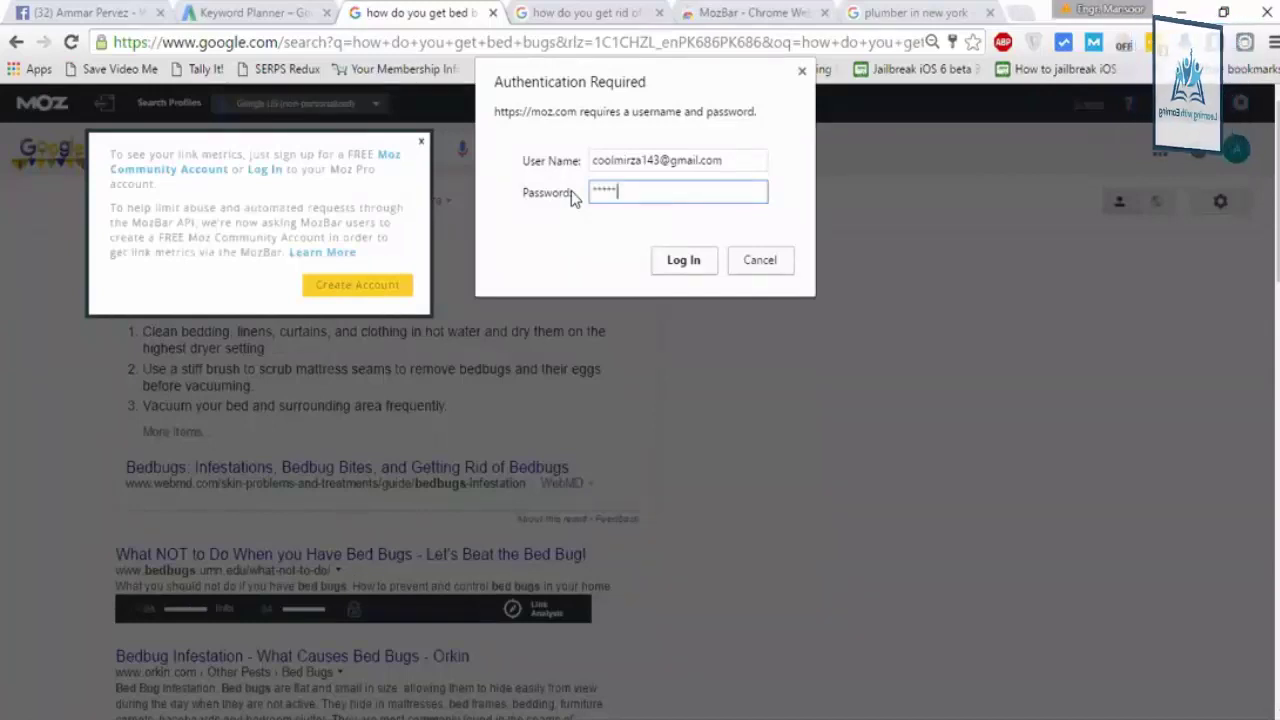
text(*******)
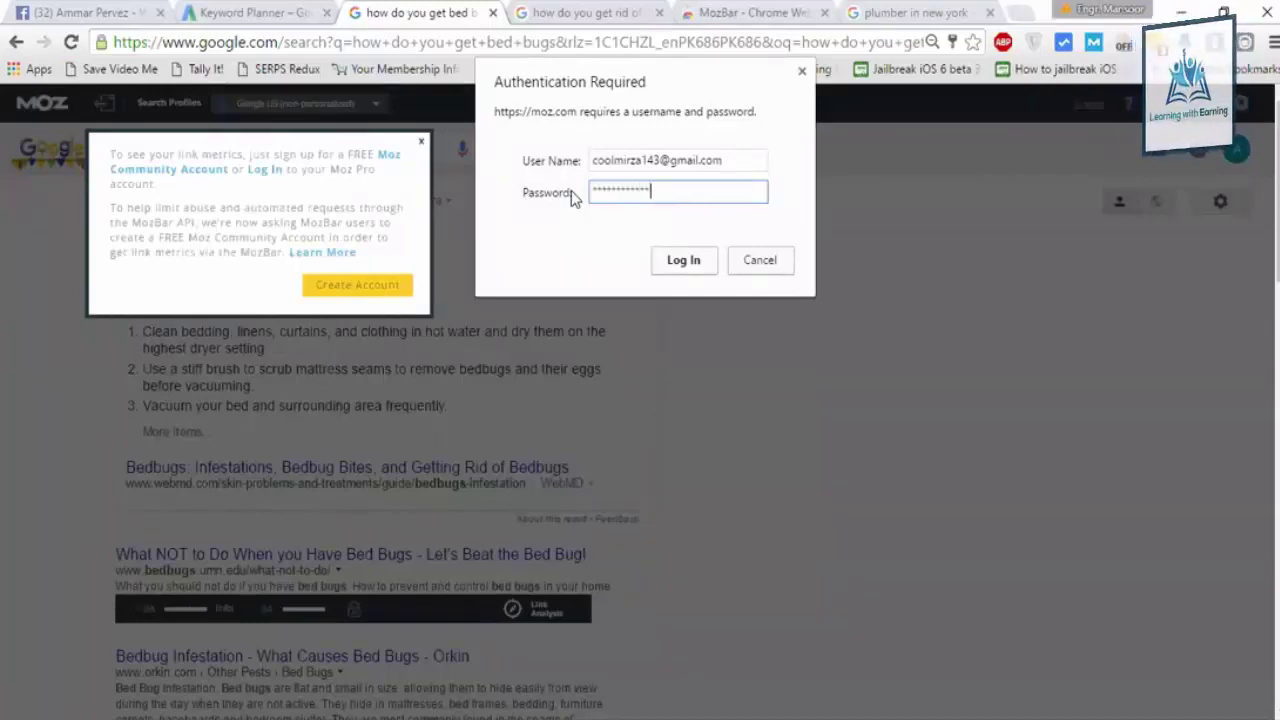
text(***)
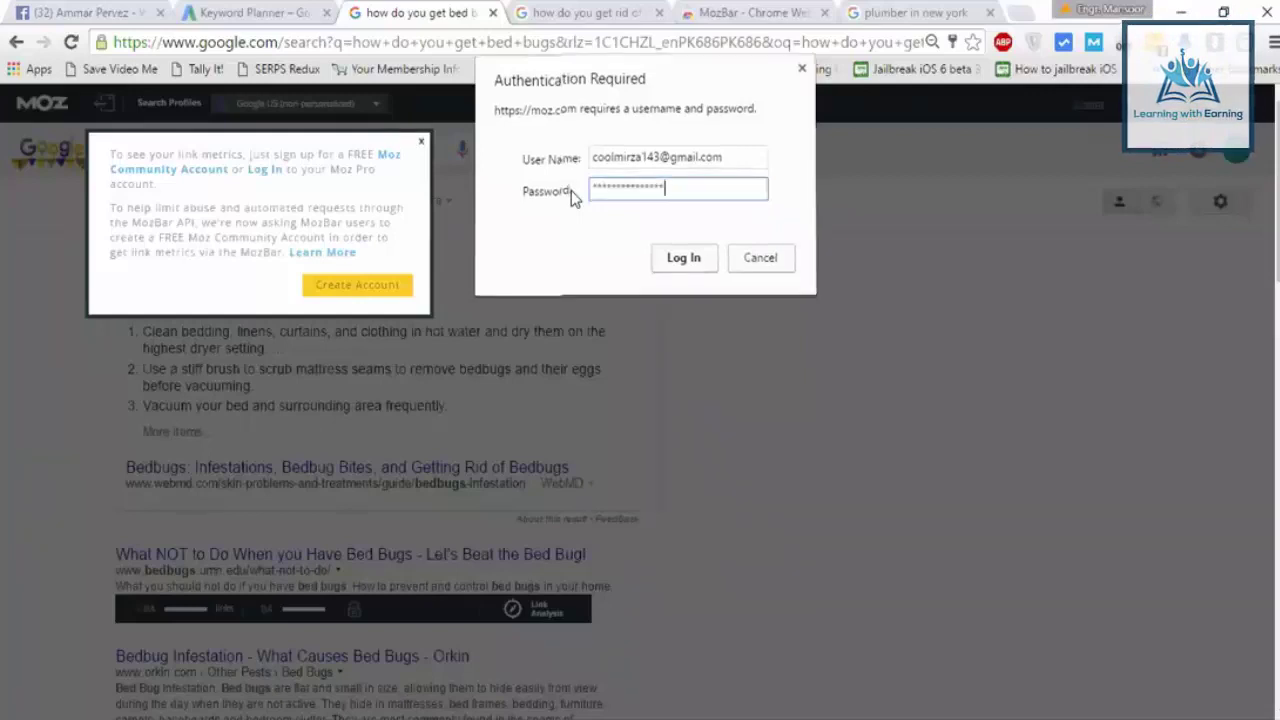
Submit the Moz sign-in credentials.
key(Return)
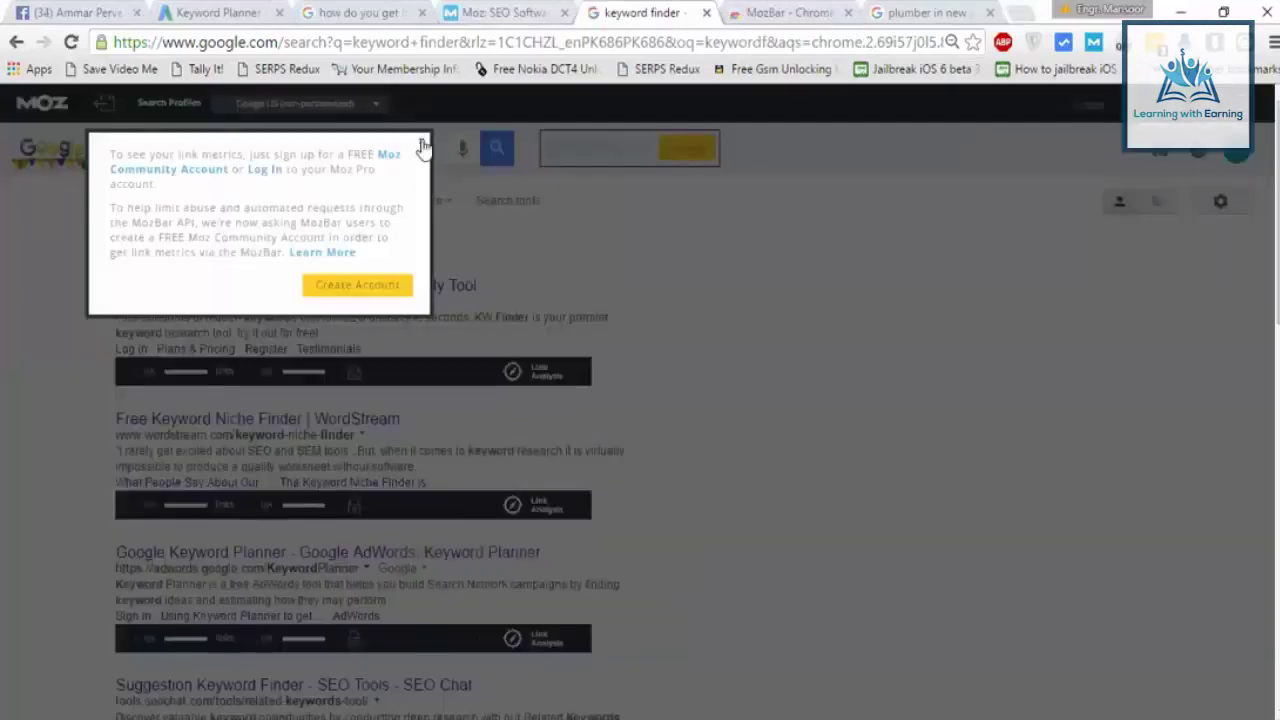
Dismiss the Moz prompts and open KWFinder.com from the 'keyword finder' results.
click(421, 140)
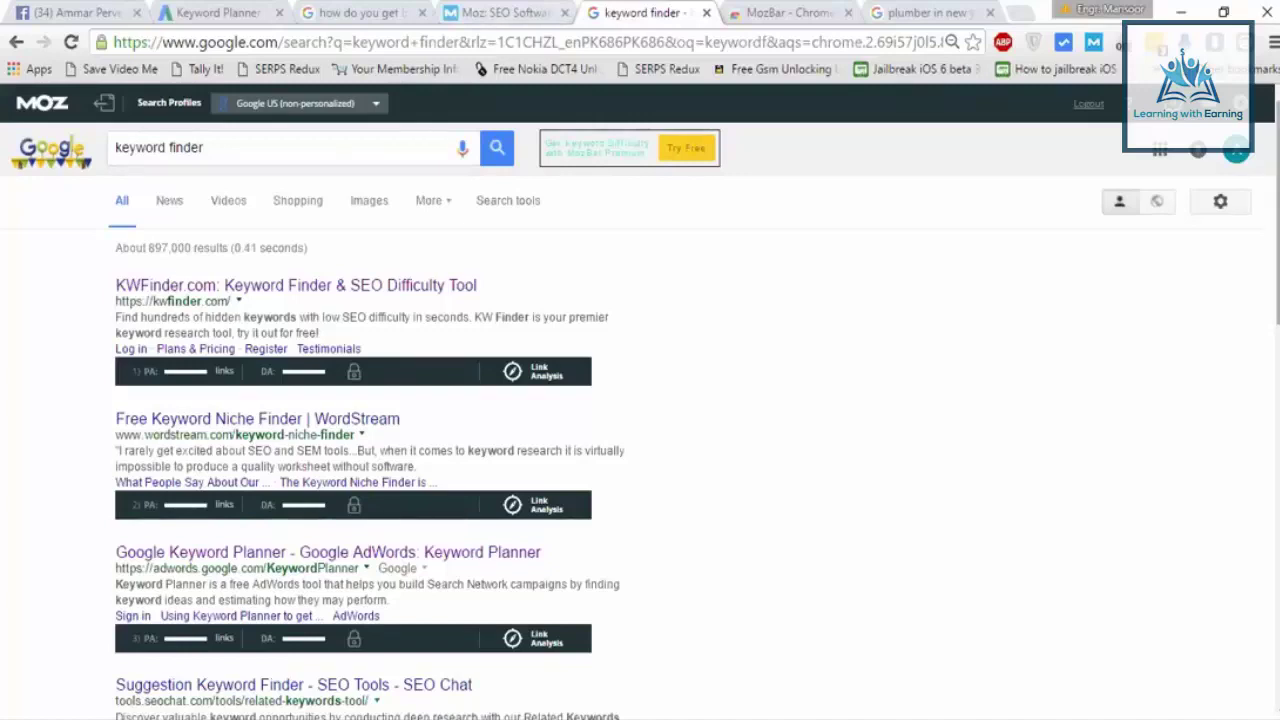
scroll(640, 400, down, 1)
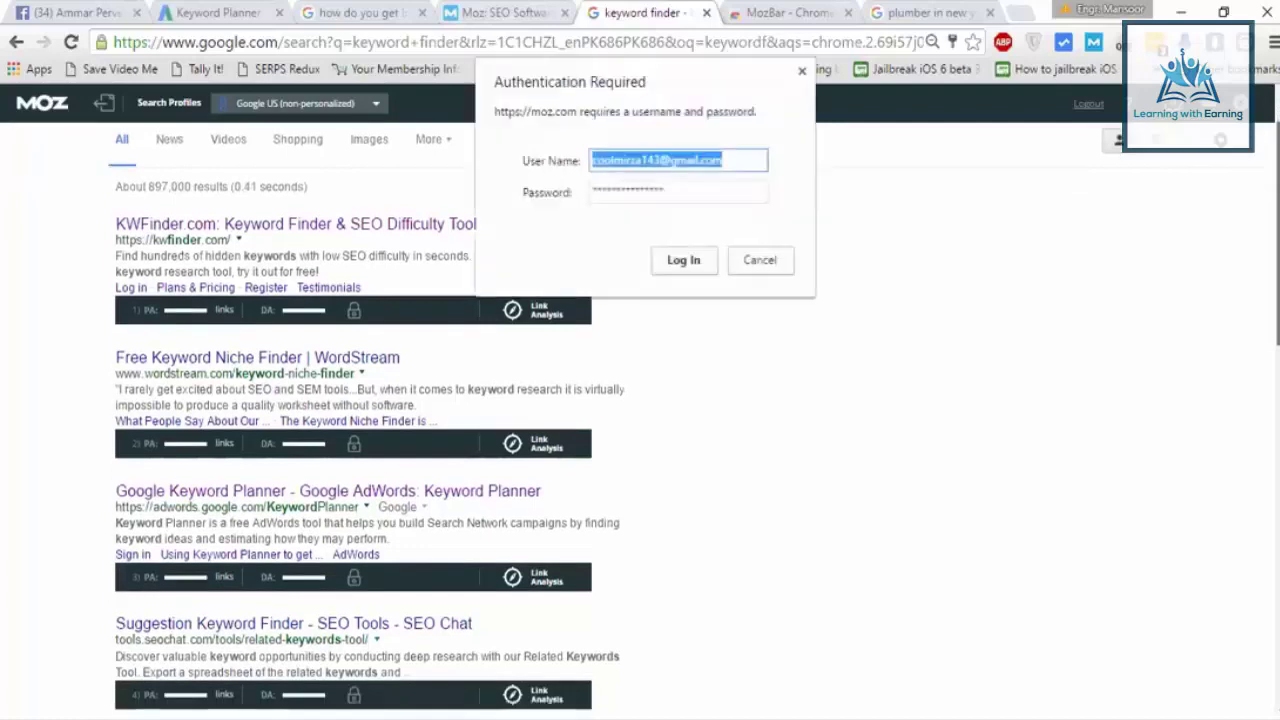
click(759, 259)
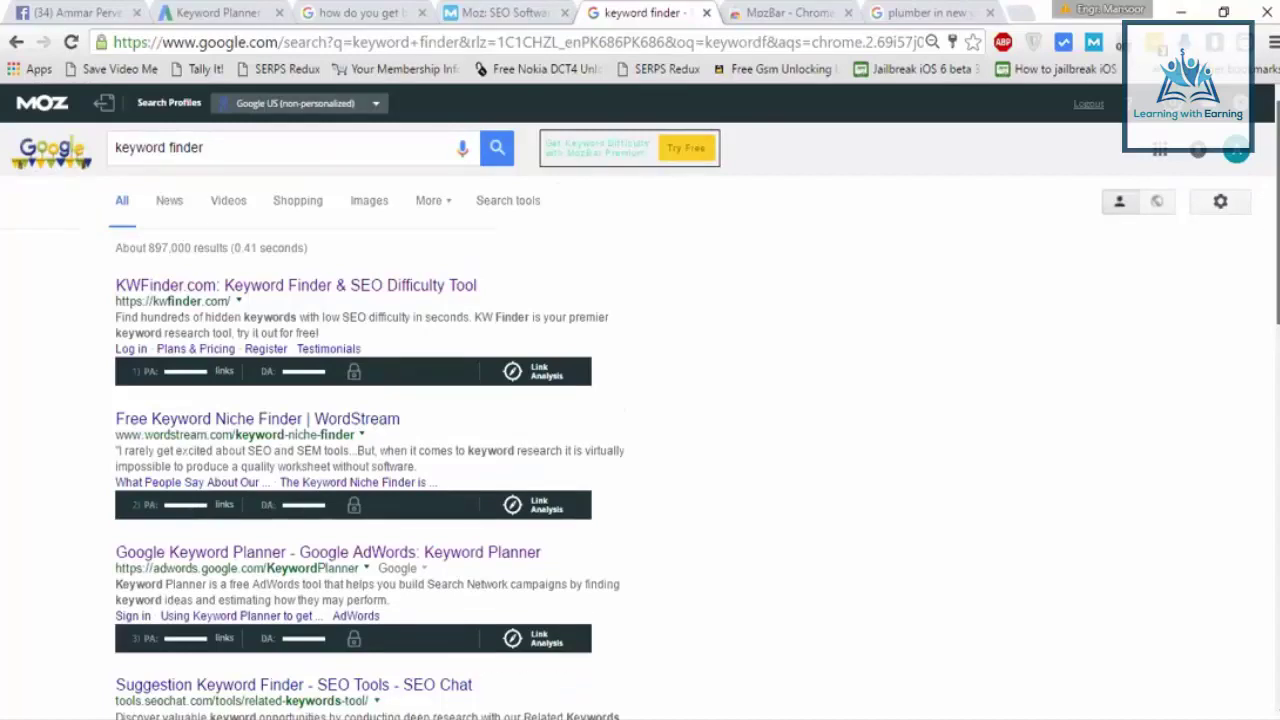
scroll(640, 420, down, 2)
scroll(640, 420, down, 4)
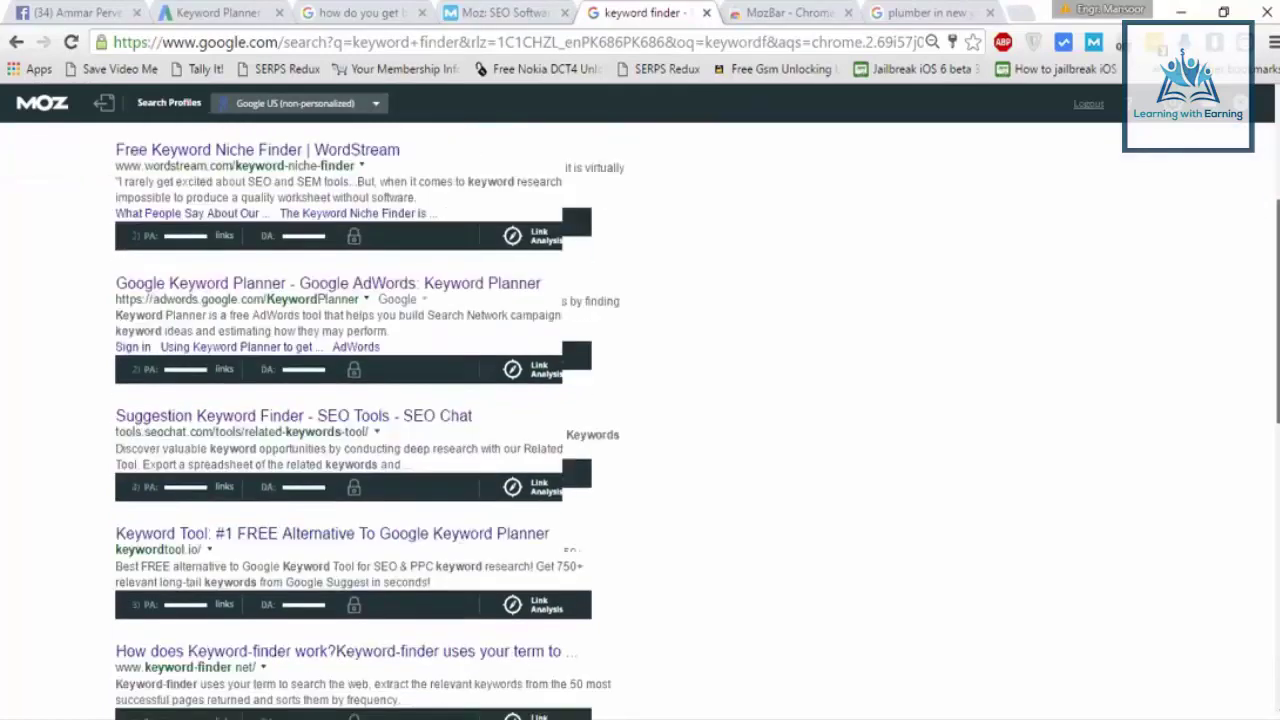
scroll(640, 420, down, 9)
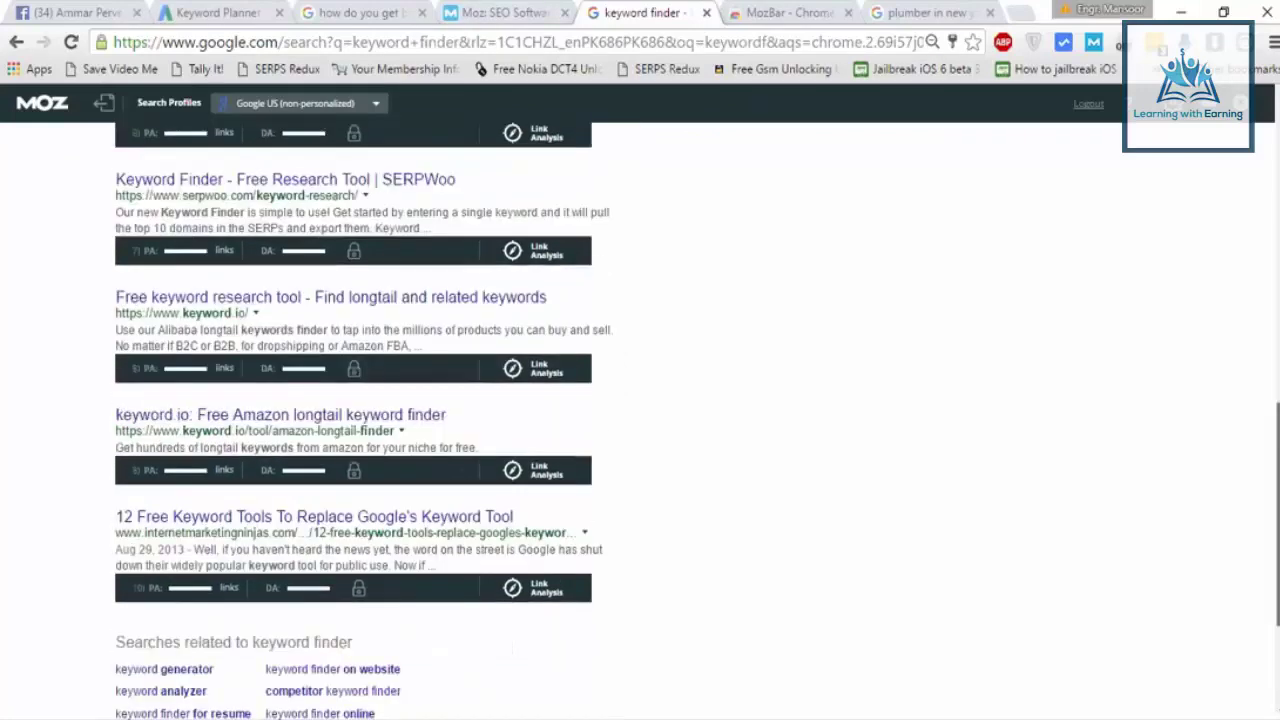
scroll(364, 420, up, 1)
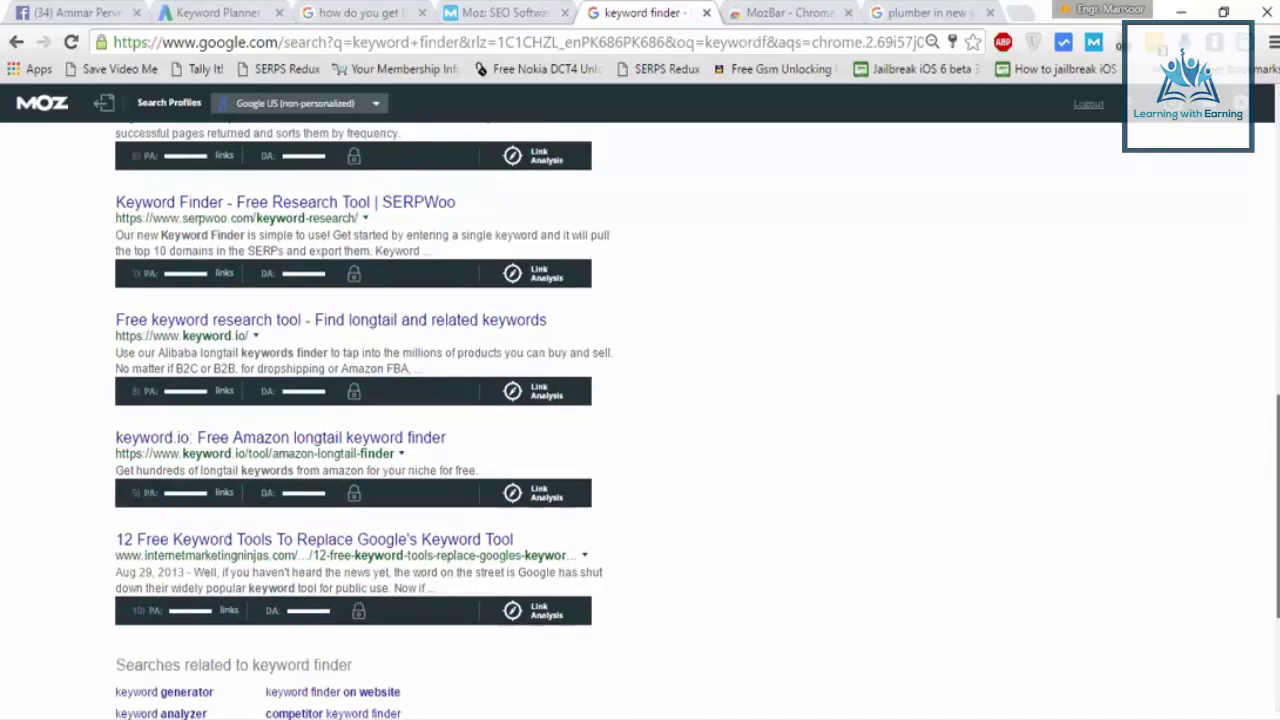
scroll(364, 420, up, 3)
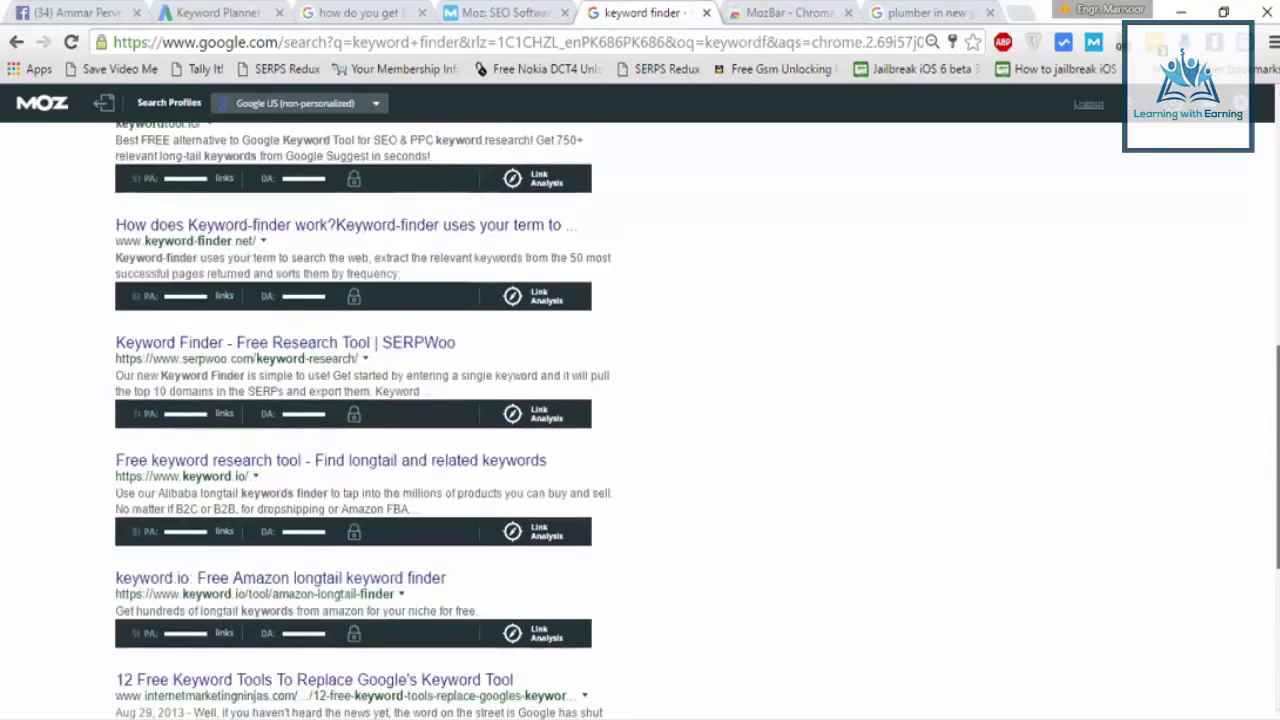
scroll(384, 270, up, 12)
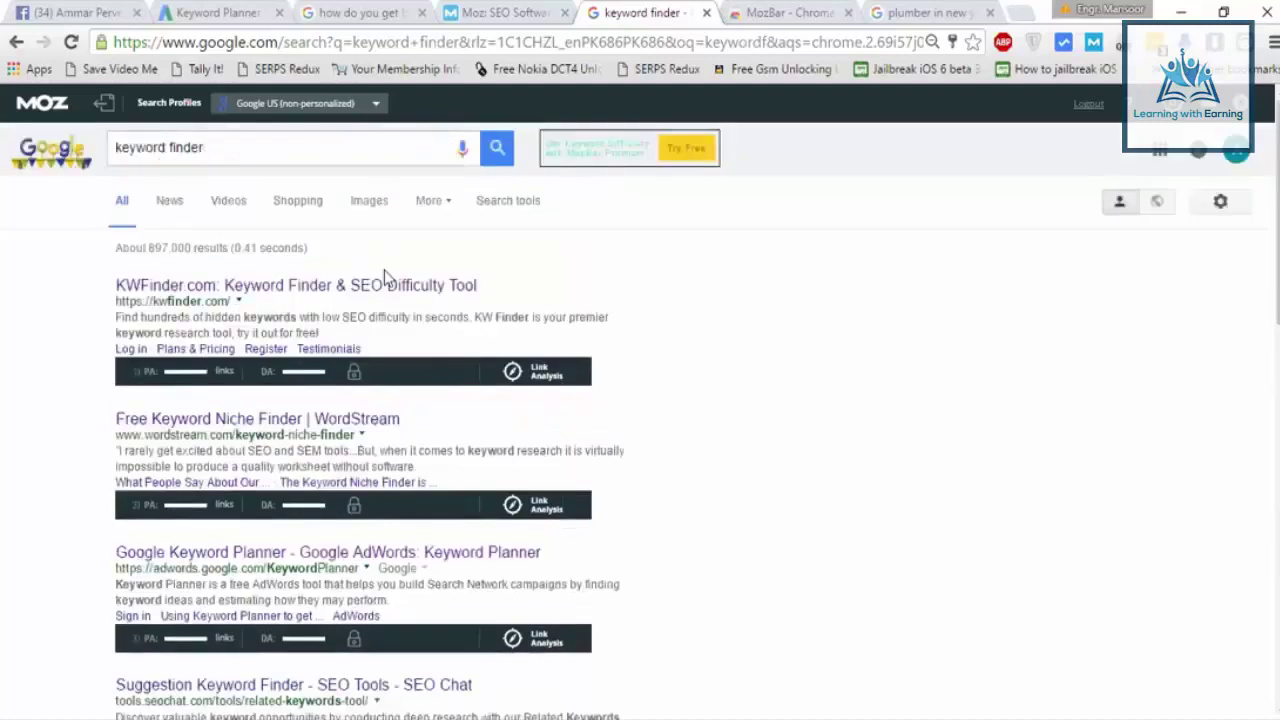
click(403, 287)
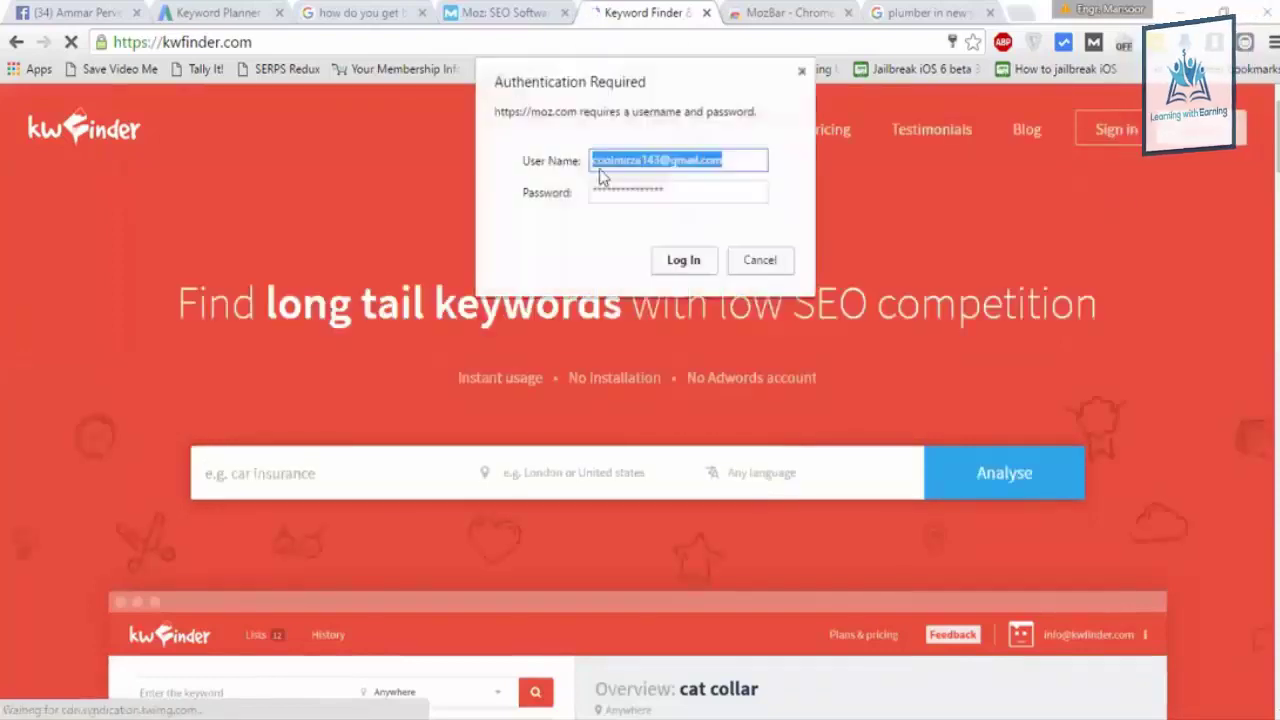
Select the bed bugs phrase in Keyword Planner's search box, then return to KWFinder.
key(Escape)
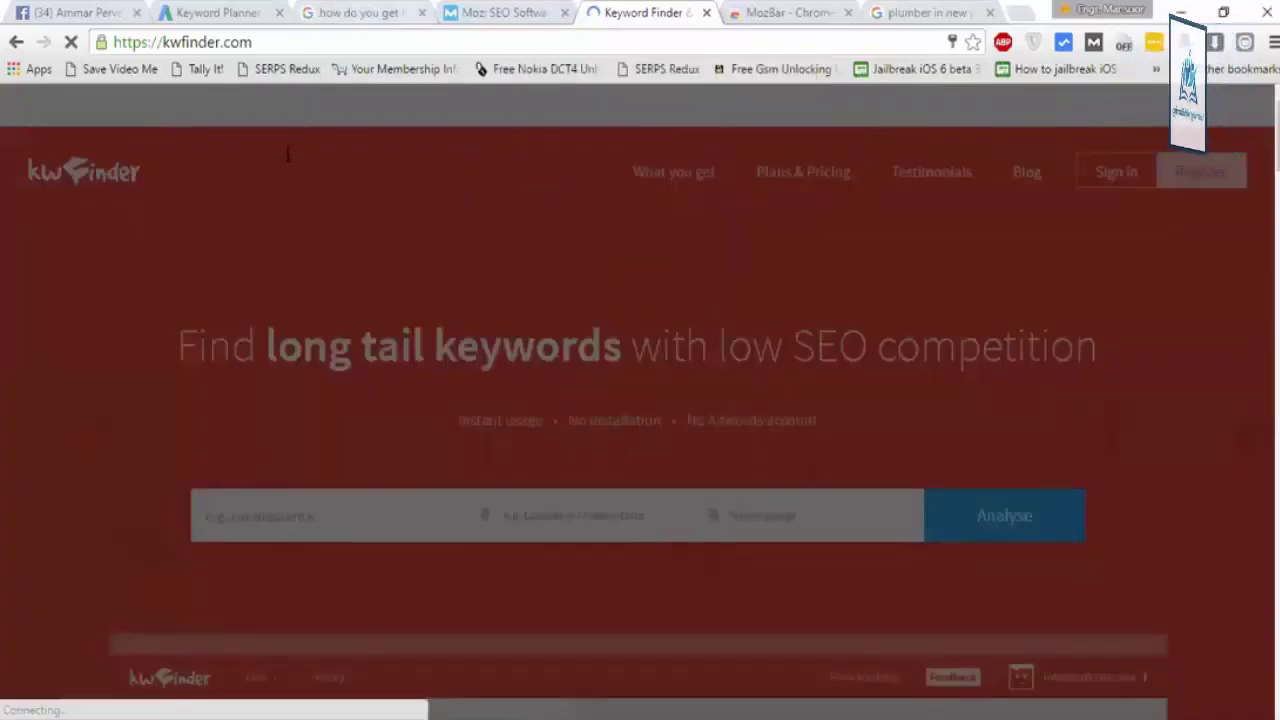
click(360, 12)
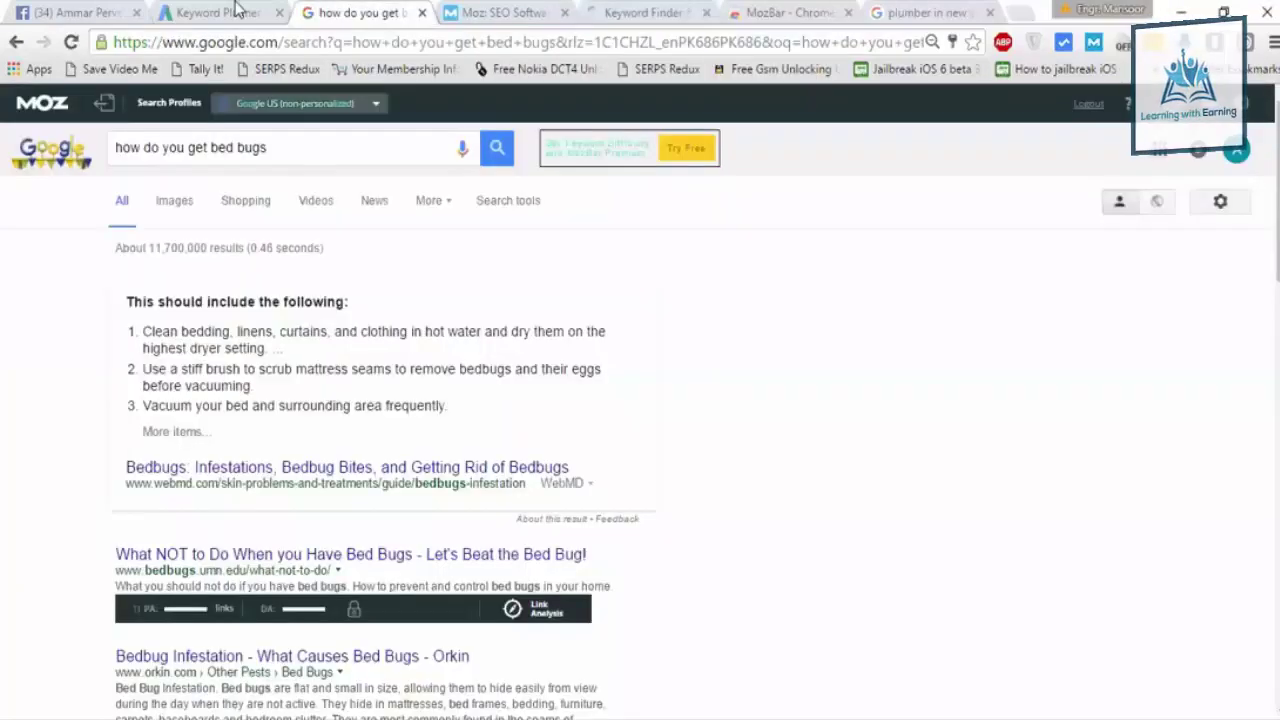
click(237, 12)
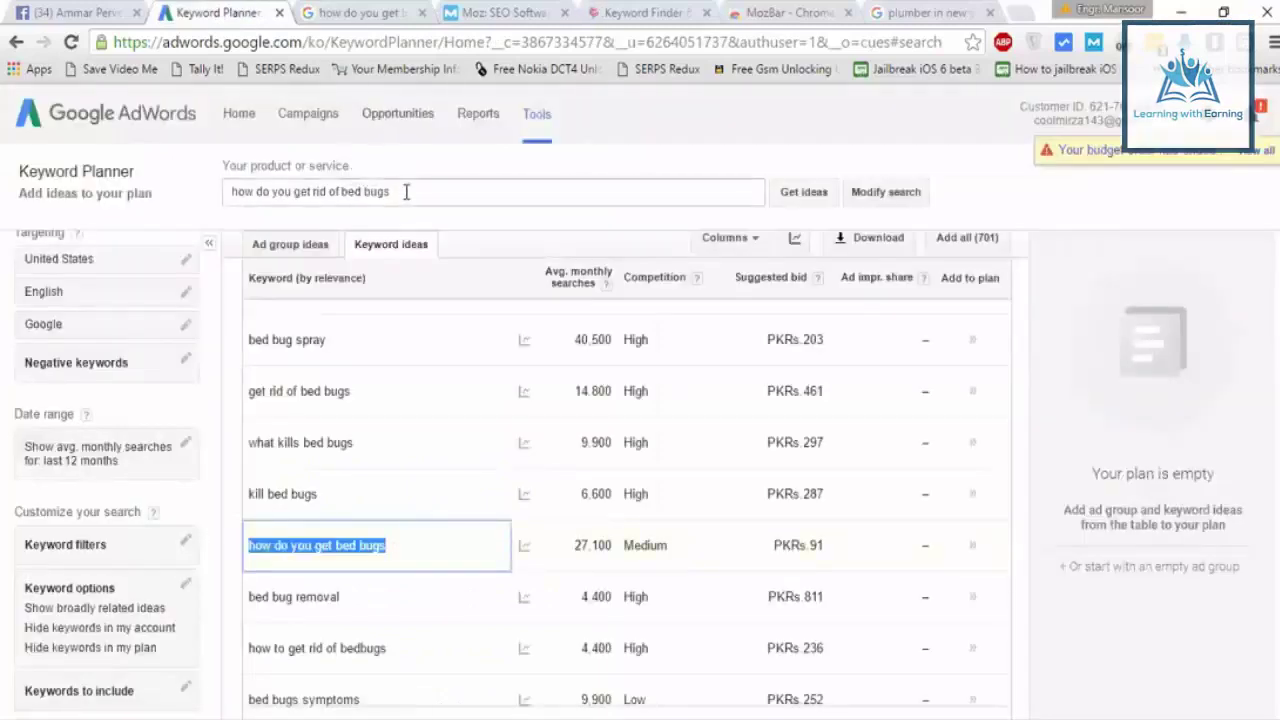
click(265, 192)
key(ctrl+c)
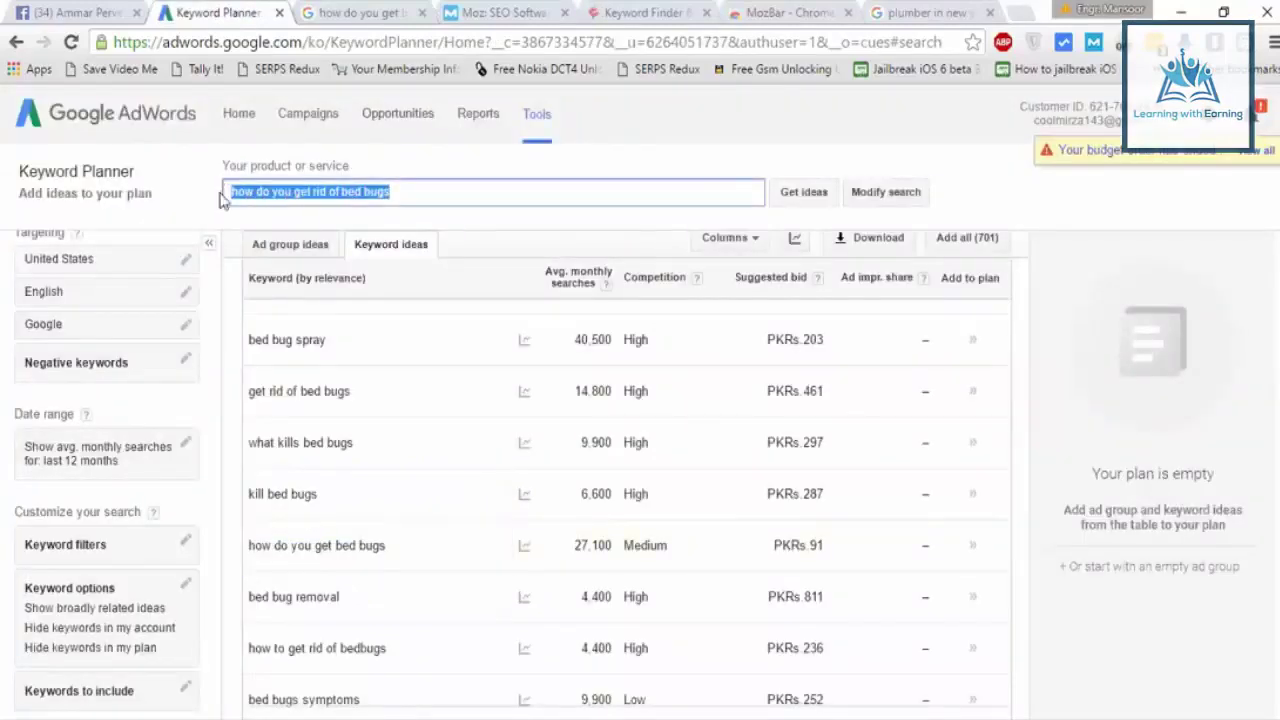
click(646, 13)
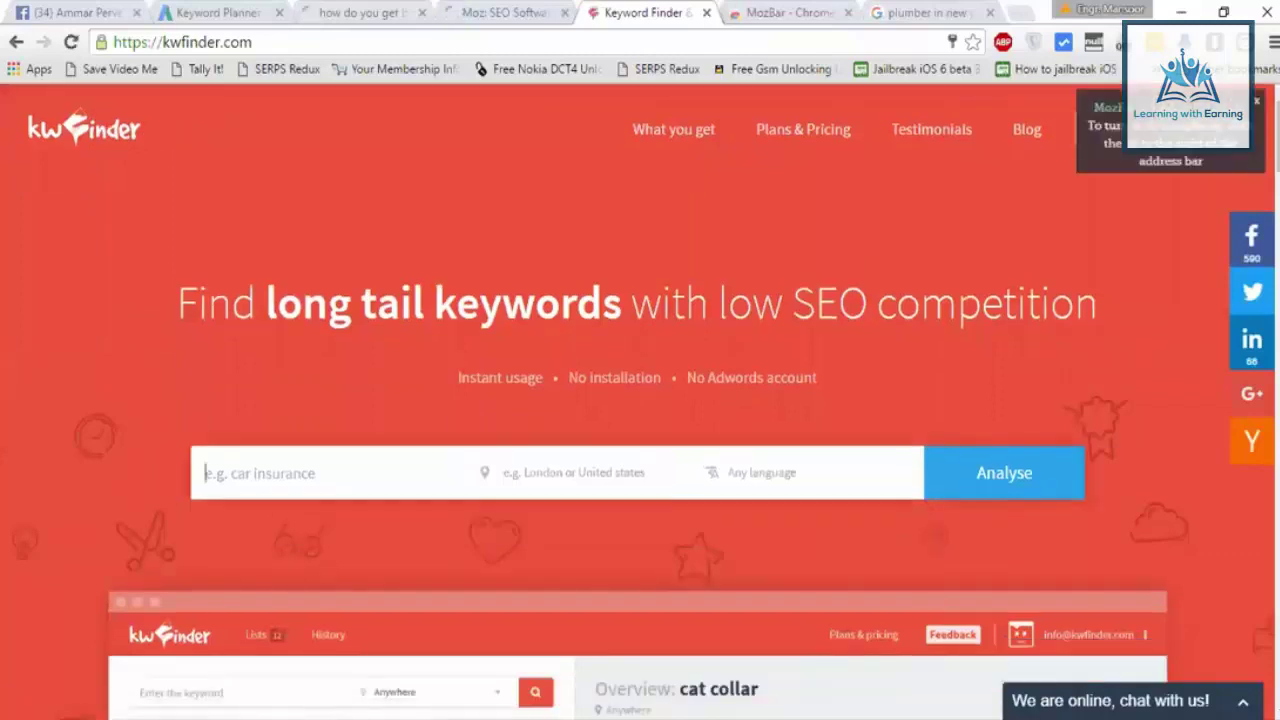
Run a KWFinder analysis of 'how do you get rid of bed bugs', location United States, language English.
key(ctrl+v)
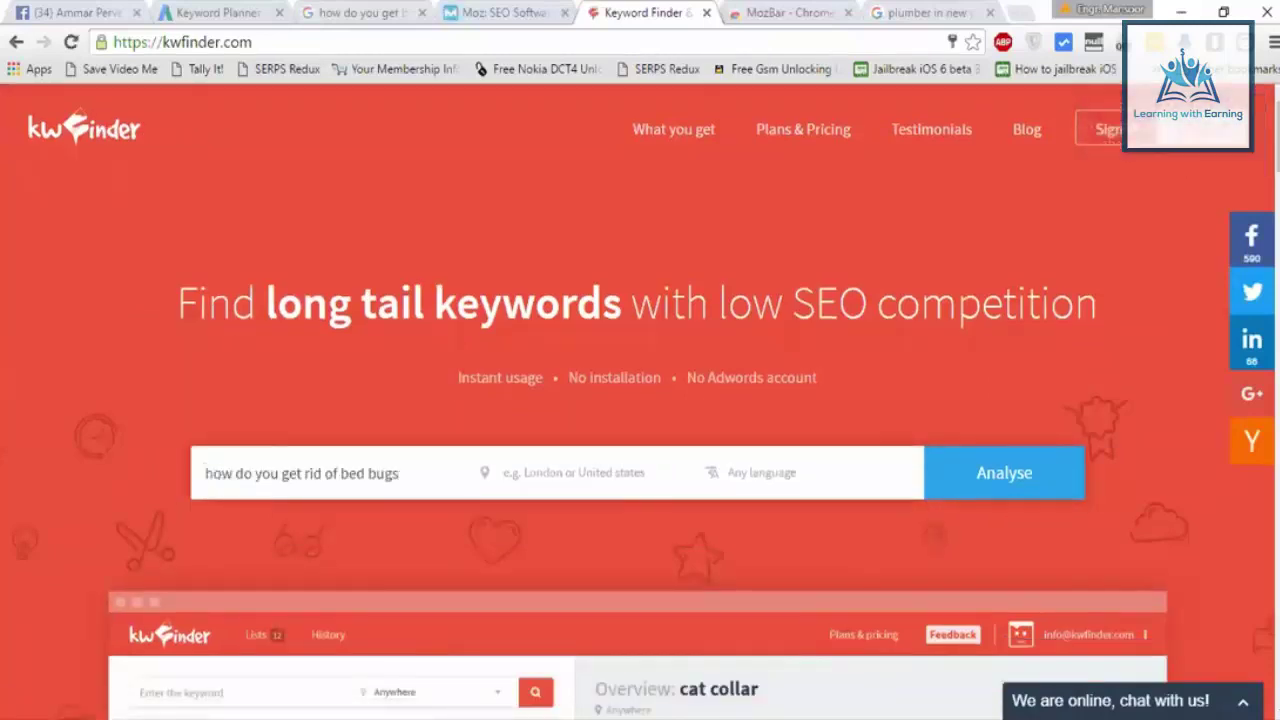
click(505, 472)
text(un)
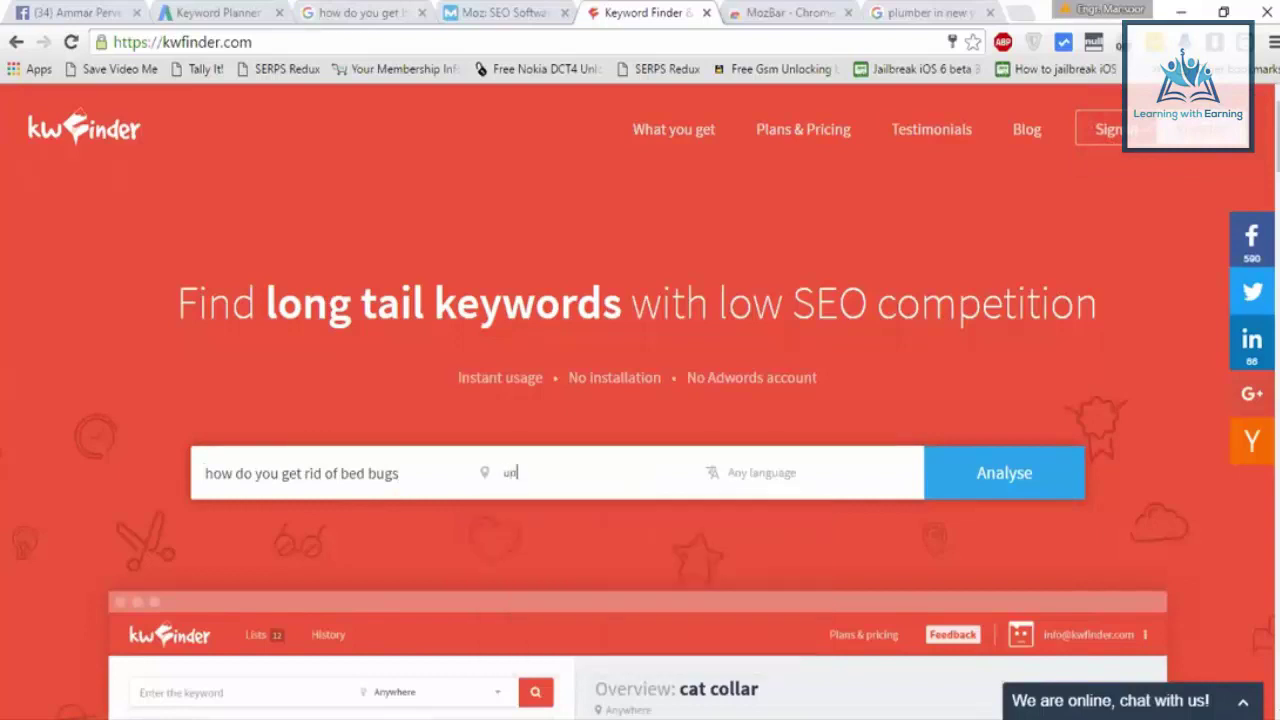
text(ited)
key(Down)
key(Down)
key(Down)
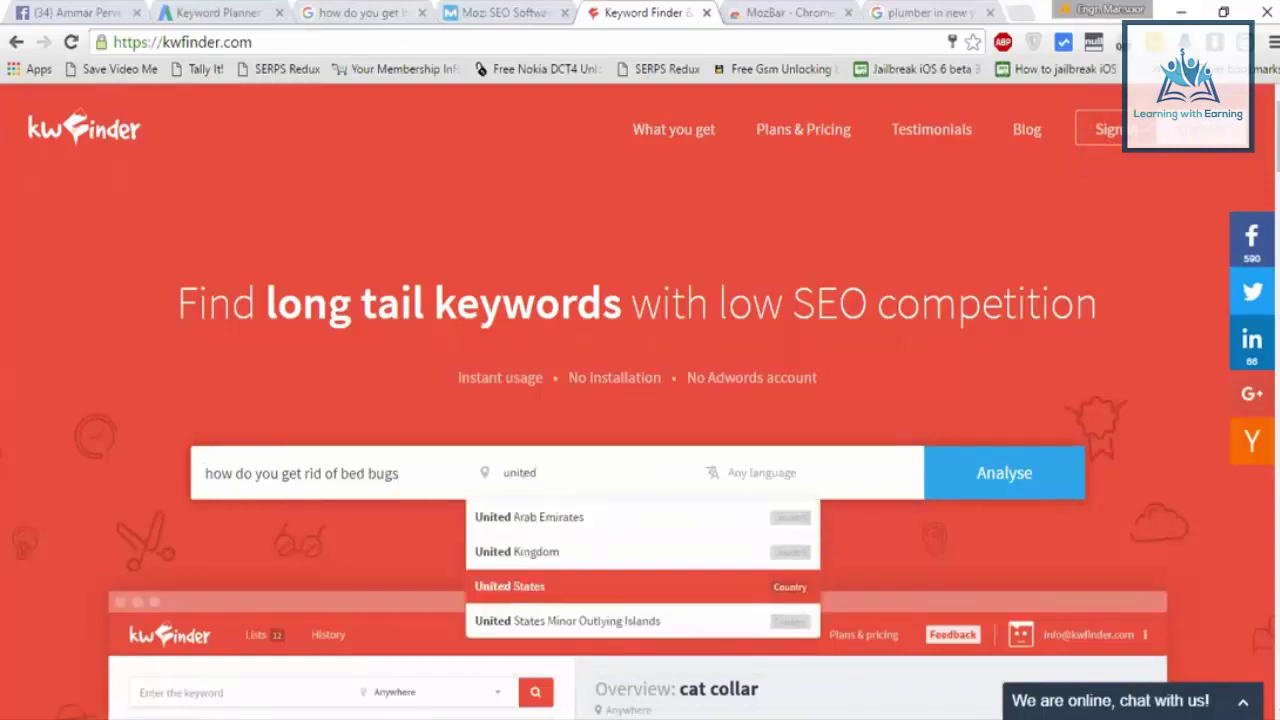
key(Return)
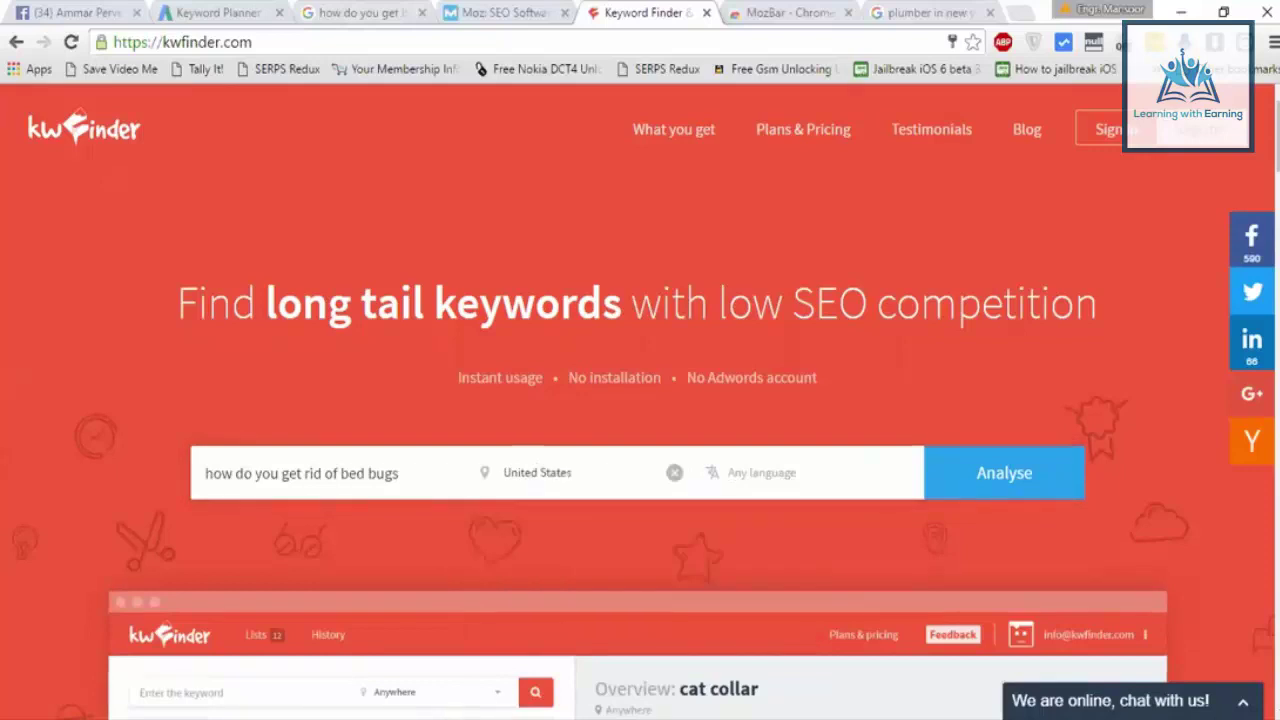
click(762, 473)
text(engli)
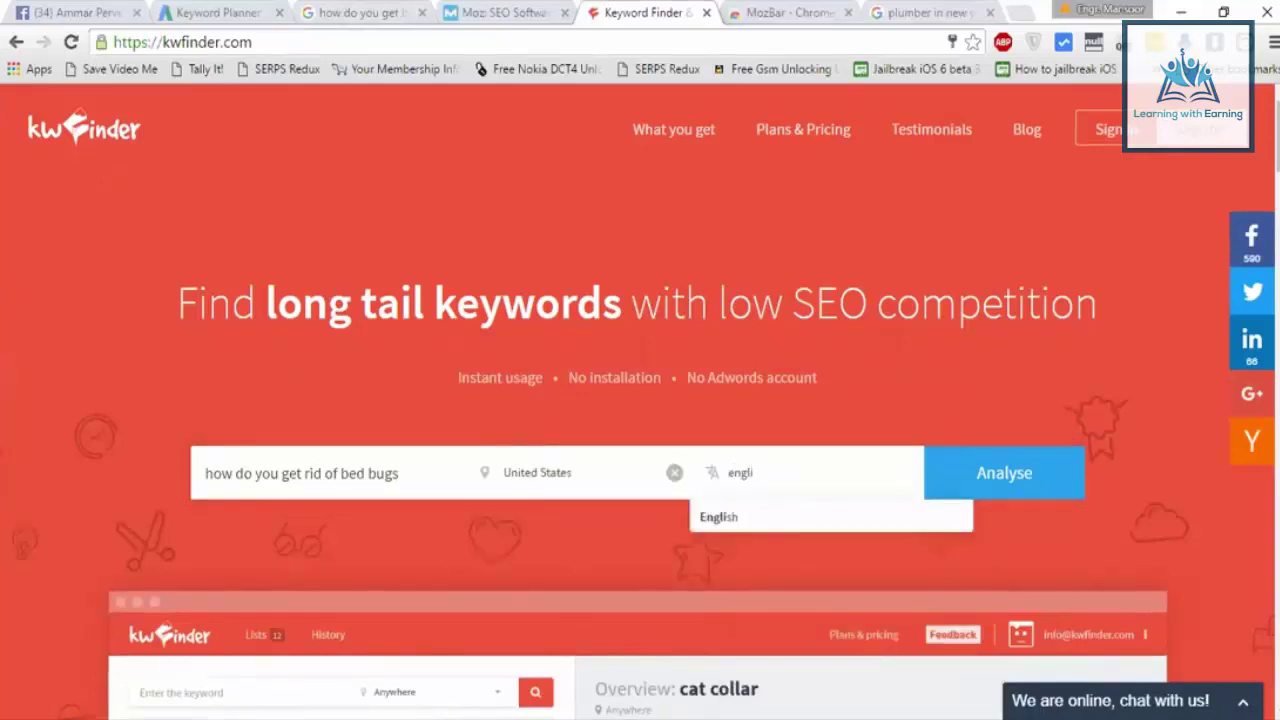
key(Return)
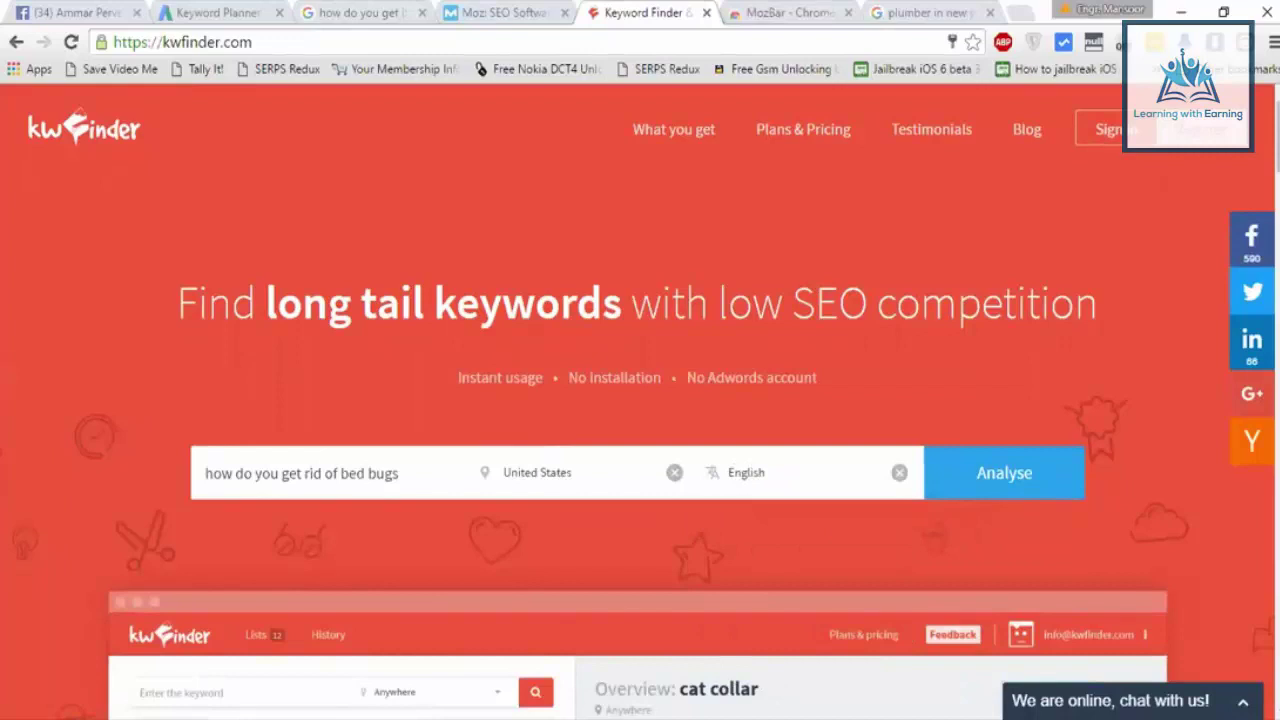
key(Return)
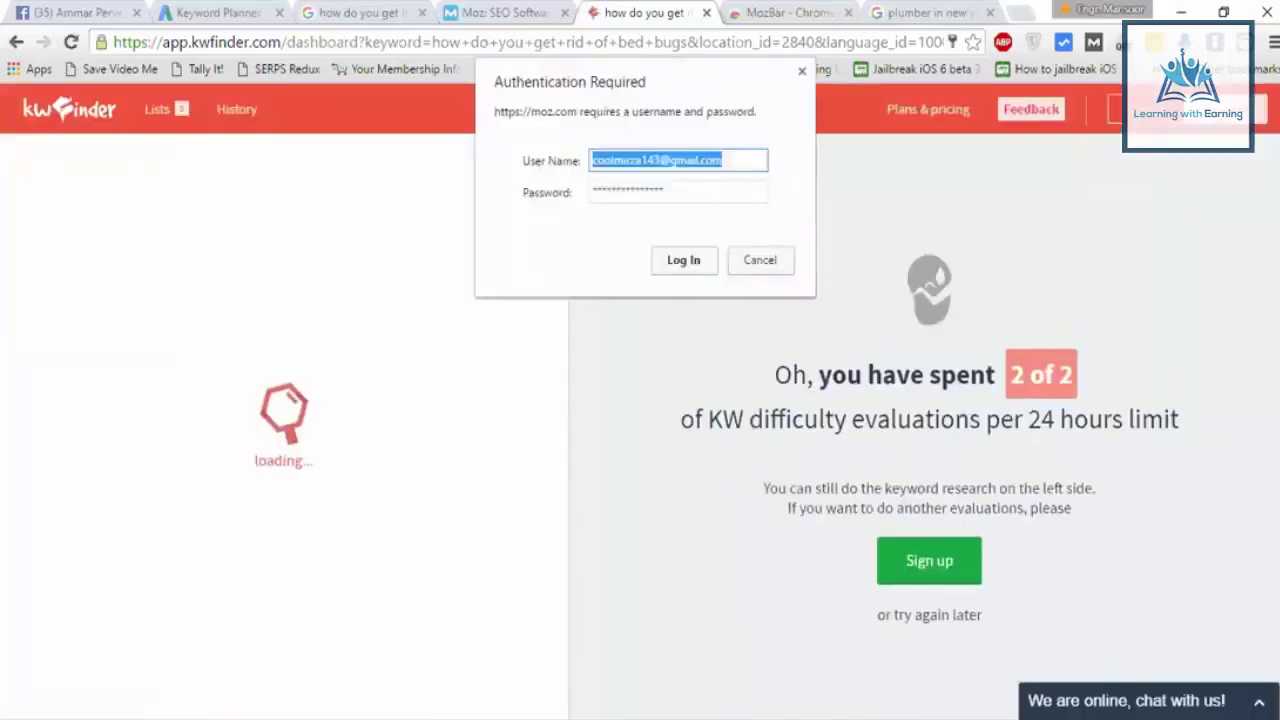
Dismiss the authentication prompt and go to Mangools sign-up for more difficulty checks.
key(Return)
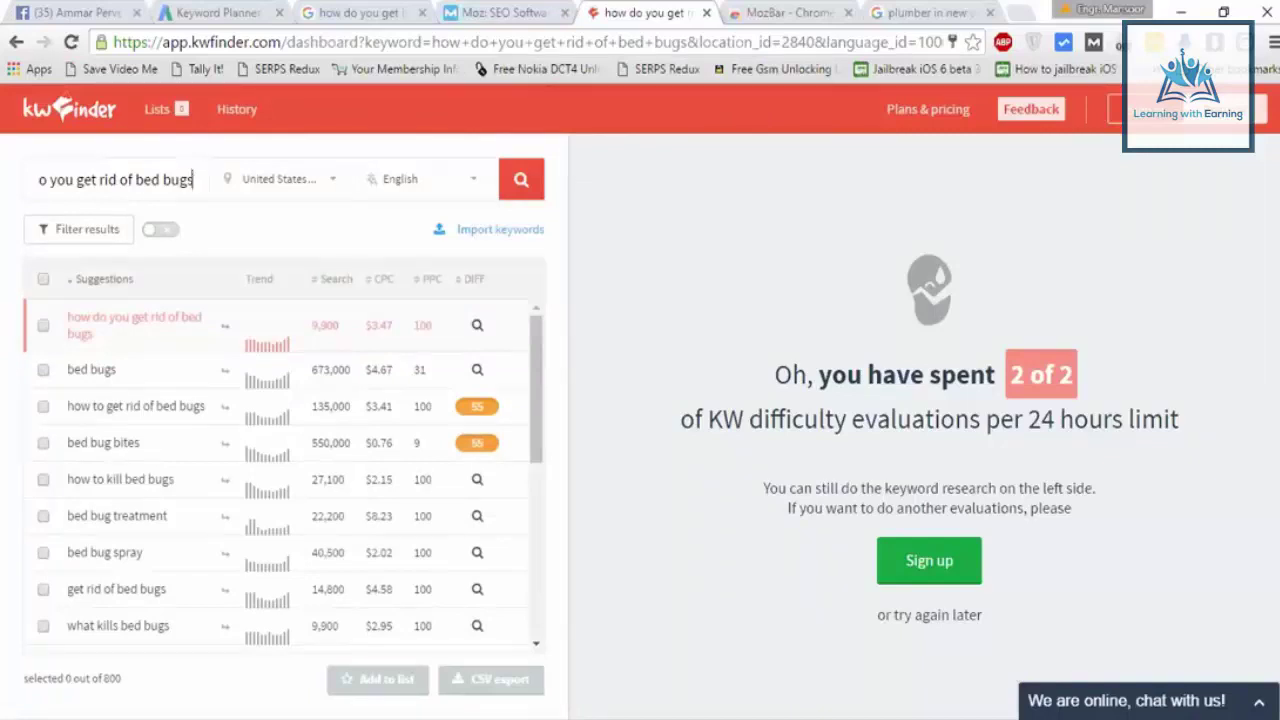
click(929, 560)
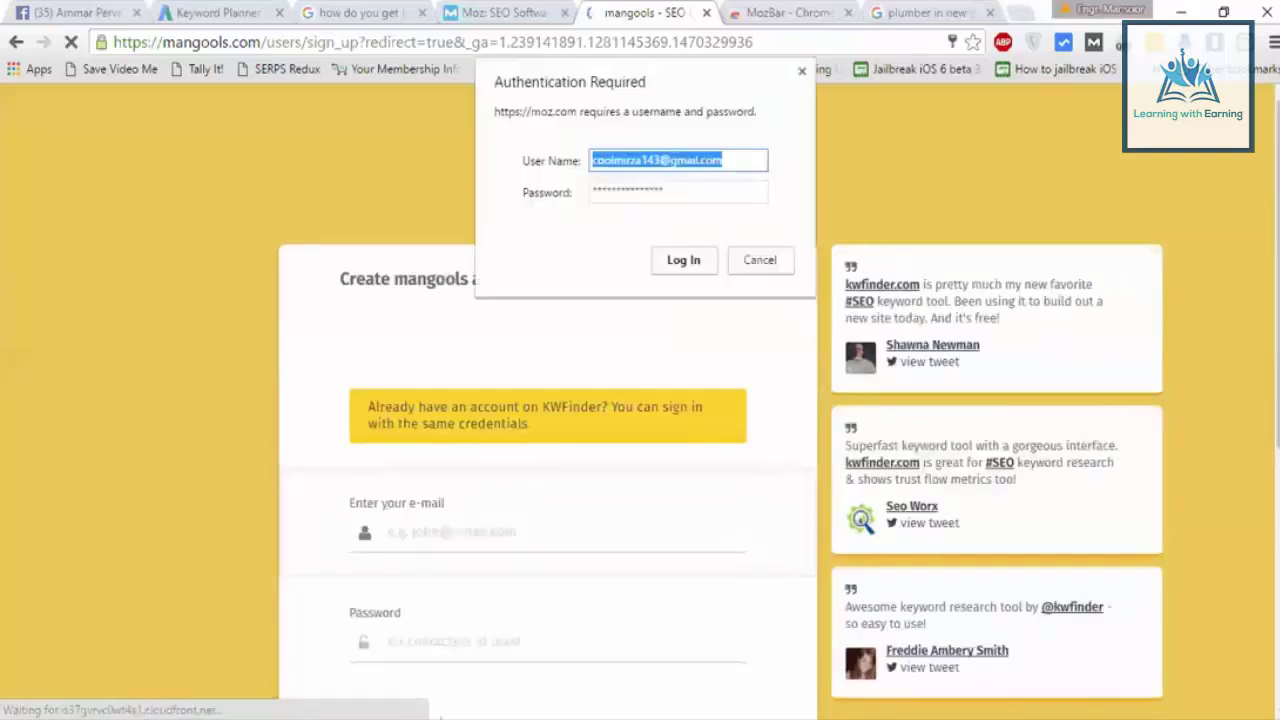
Dismiss the authentication prompt and enter the account e-mail in the sign-up form.
key(Return)
scroll(528, 258, down, 3)
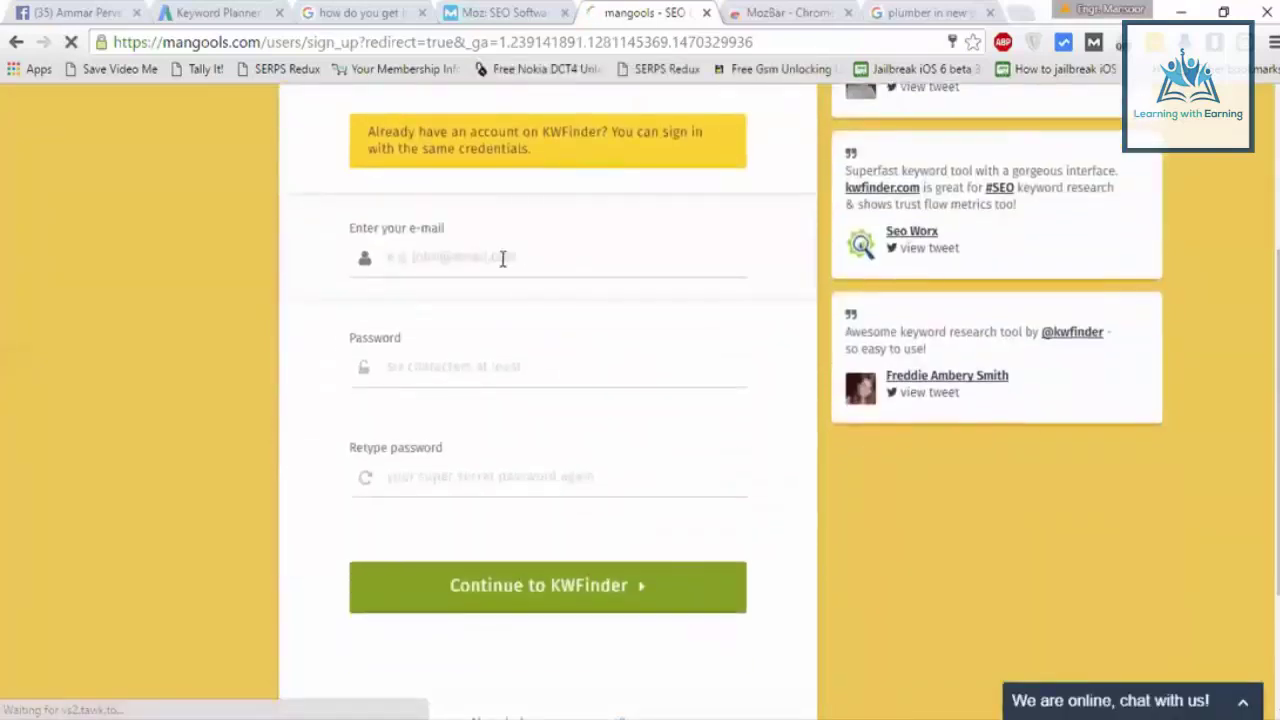
click(503, 258)
text(itzz)
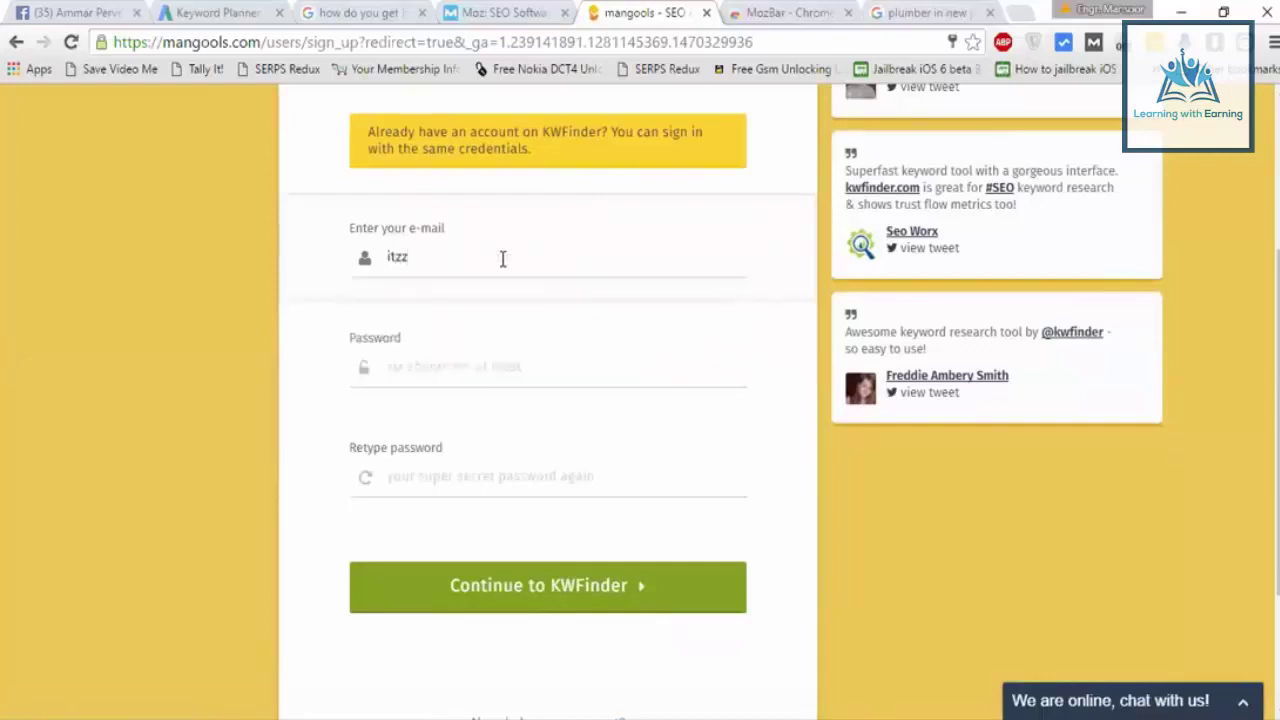
text(m)
text(how do you get rid of bed bugs)
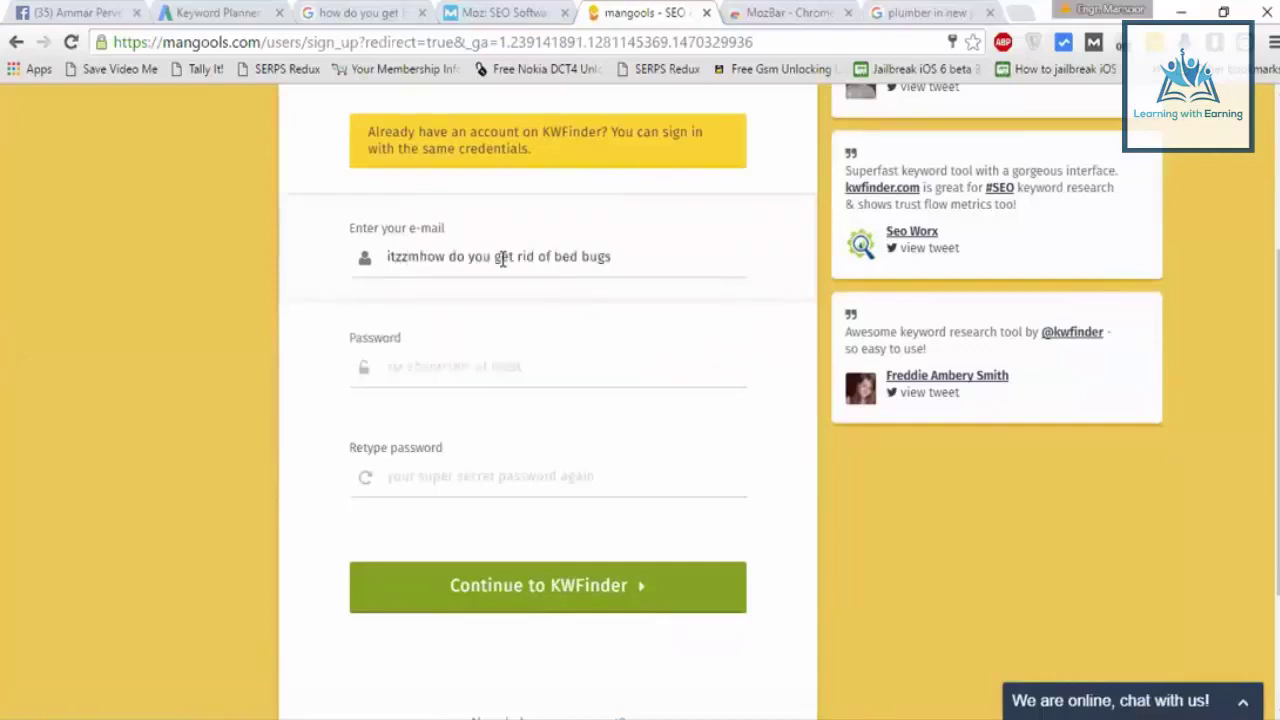
Delete the stray pasted text after the e-mail address and submit the sign-up.
click(421, 258)
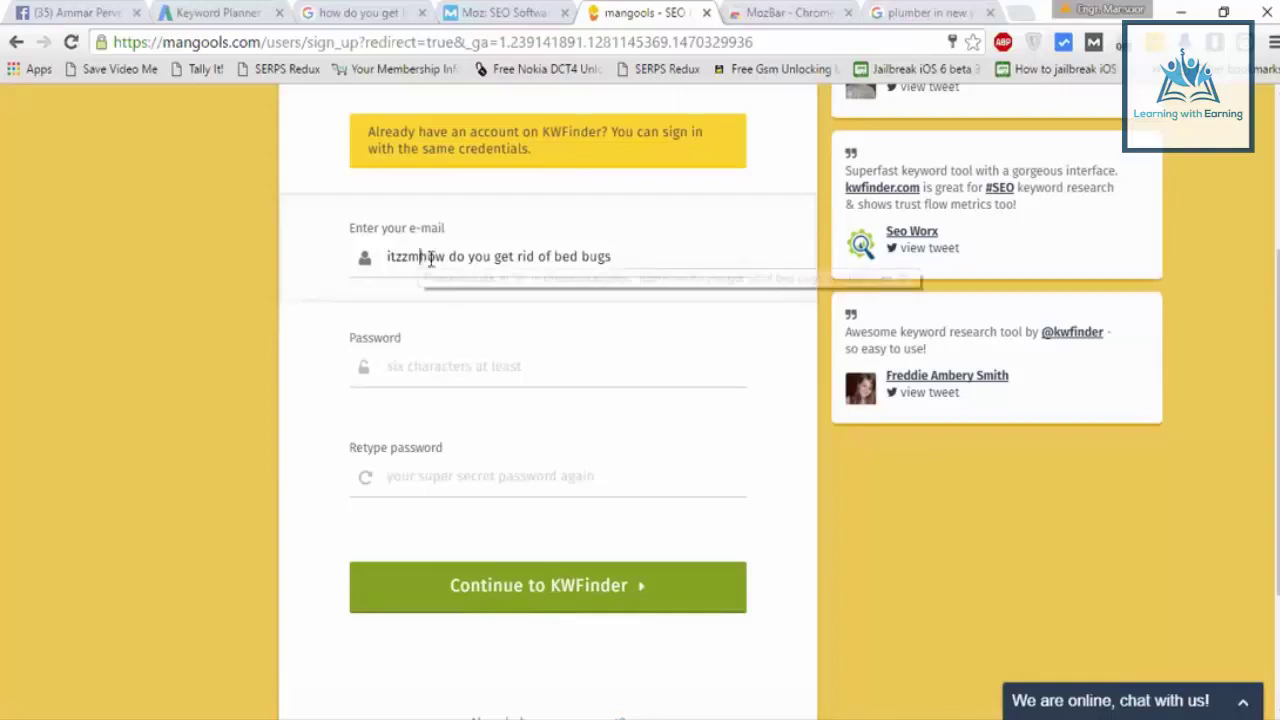
key(shift+End)
key(BackSpace)
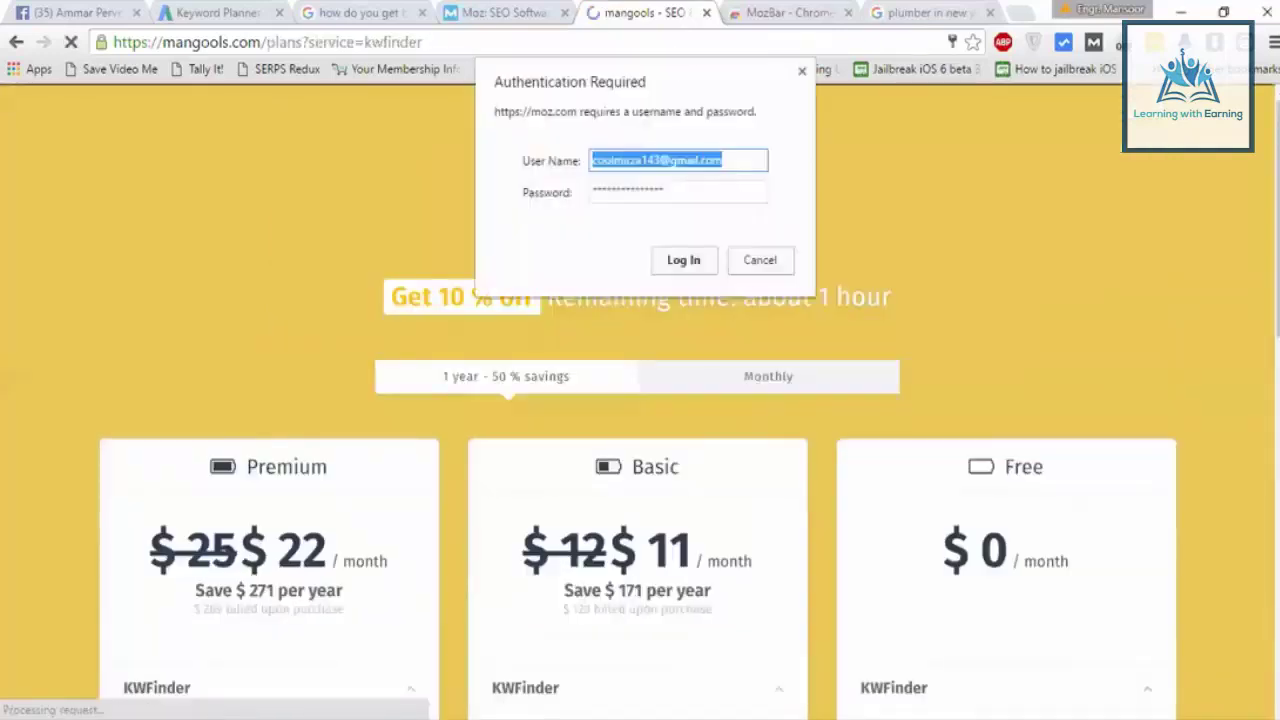
key(Return)
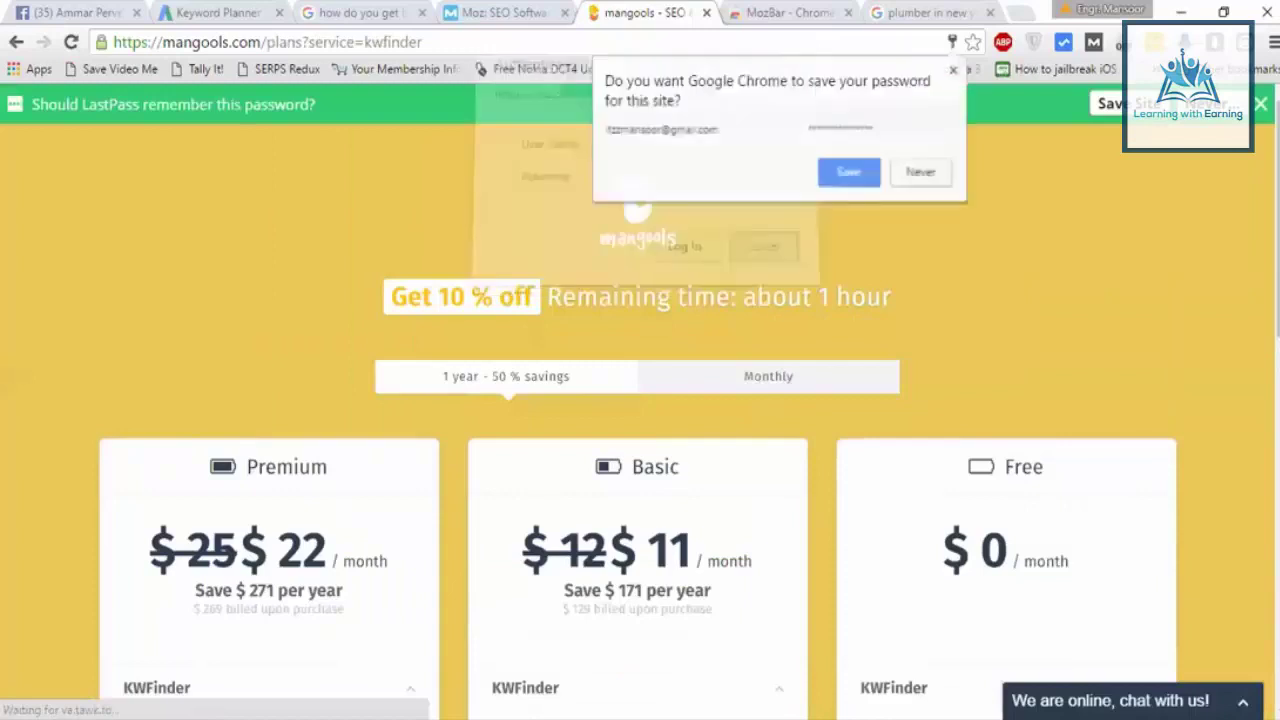
Decline Chrome's save-password offer and scroll through the Premium, Basic and Free plan limits.
click(848, 172)
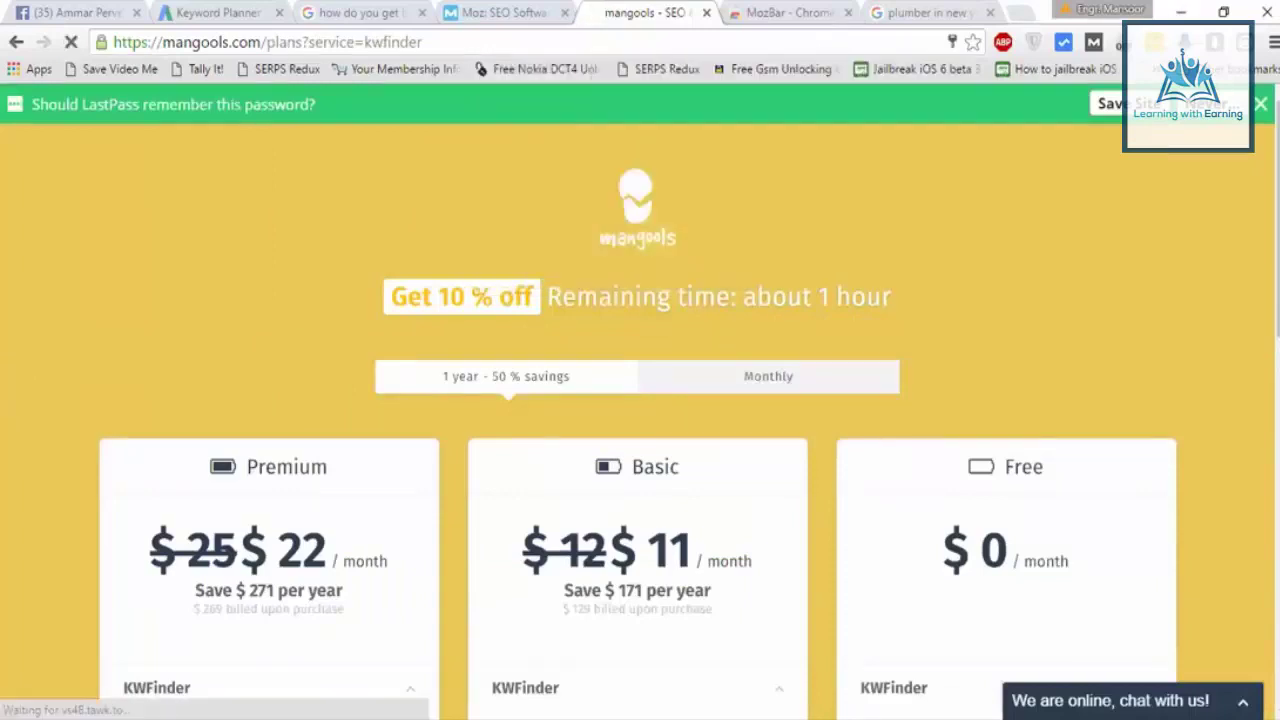
scroll(640, 420, down, 2)
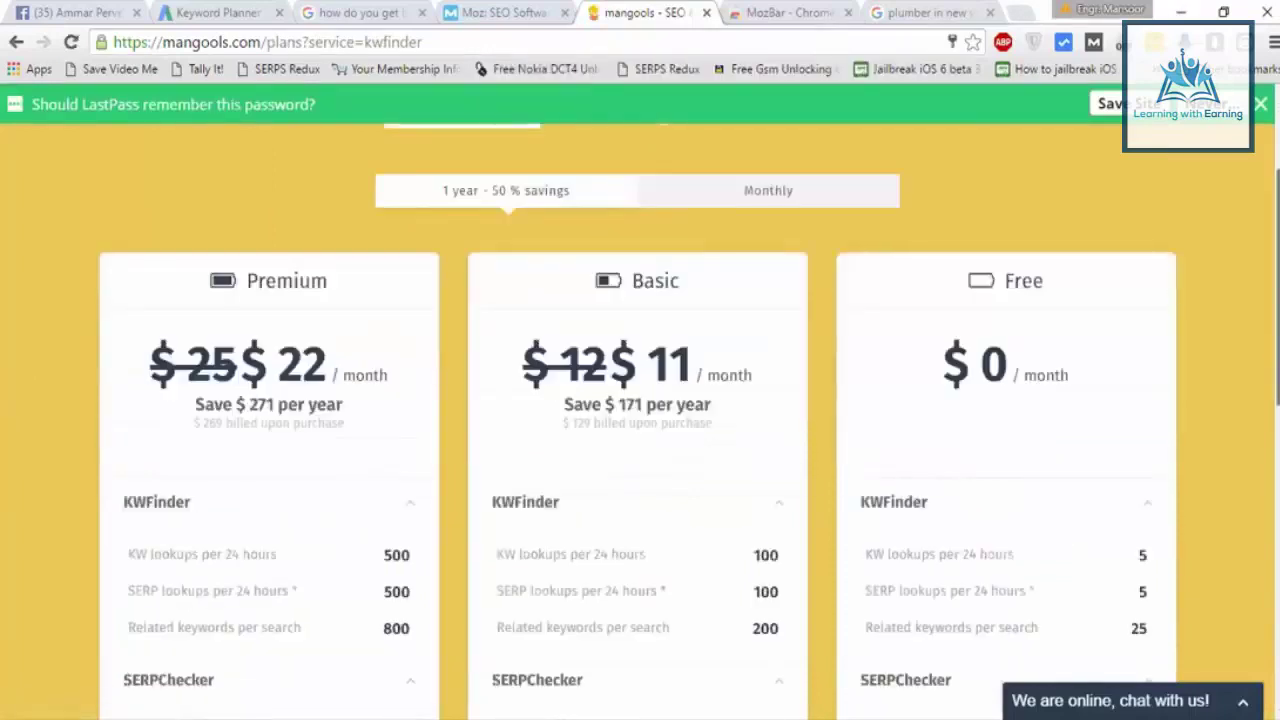
scroll(640, 420, down, 2)
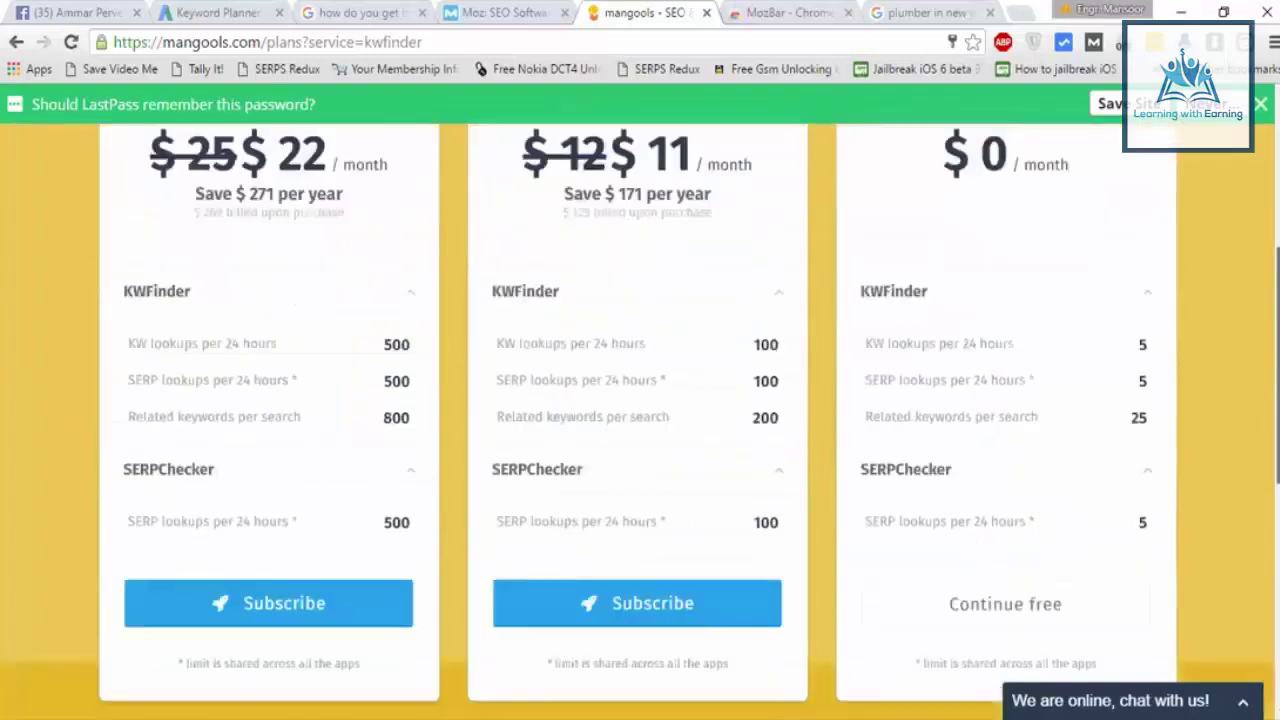
scroll(640, 420, down, 3)
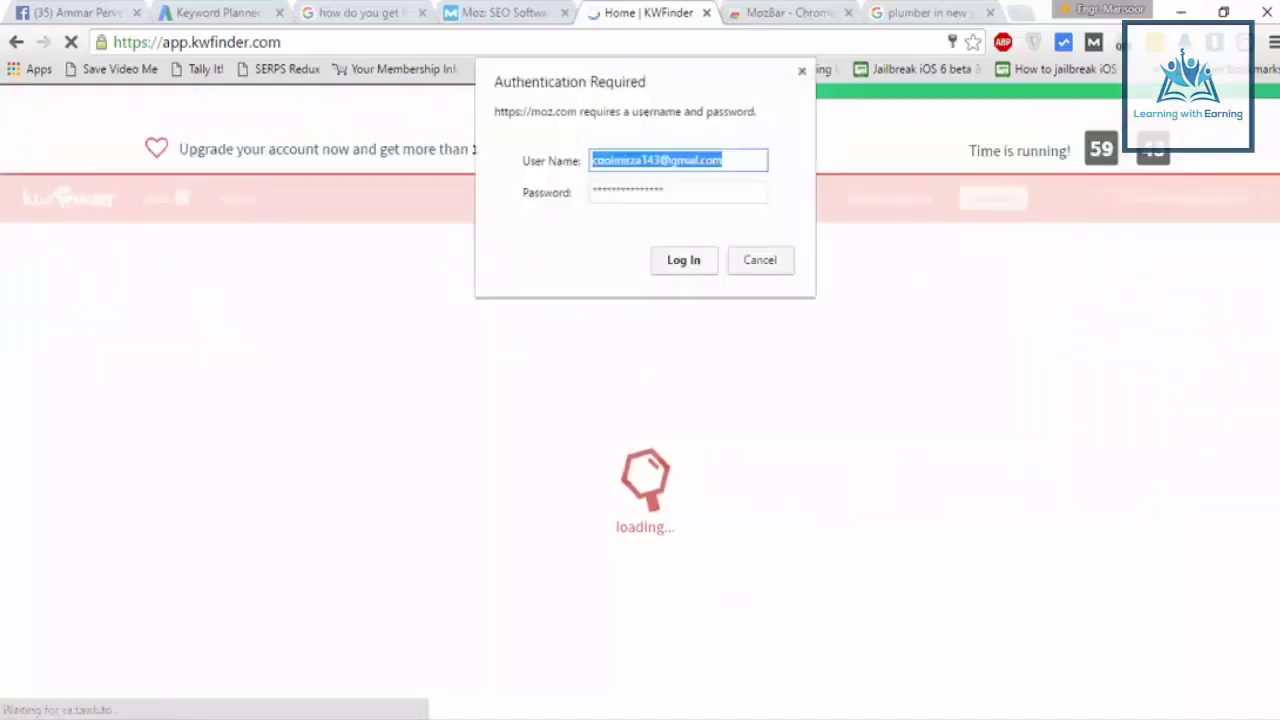
Dismiss the authentication request and glance at the Google results tab before returning to KWFinder.
key(Escape)
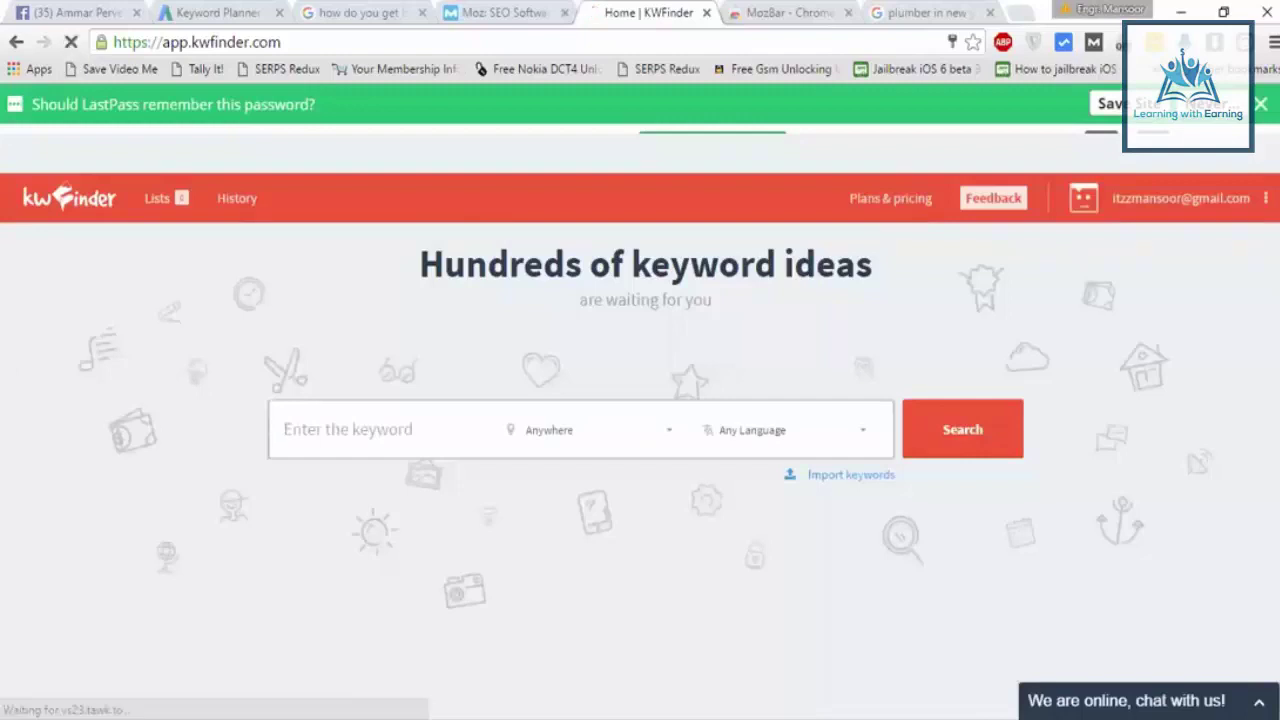
click(350, 13)
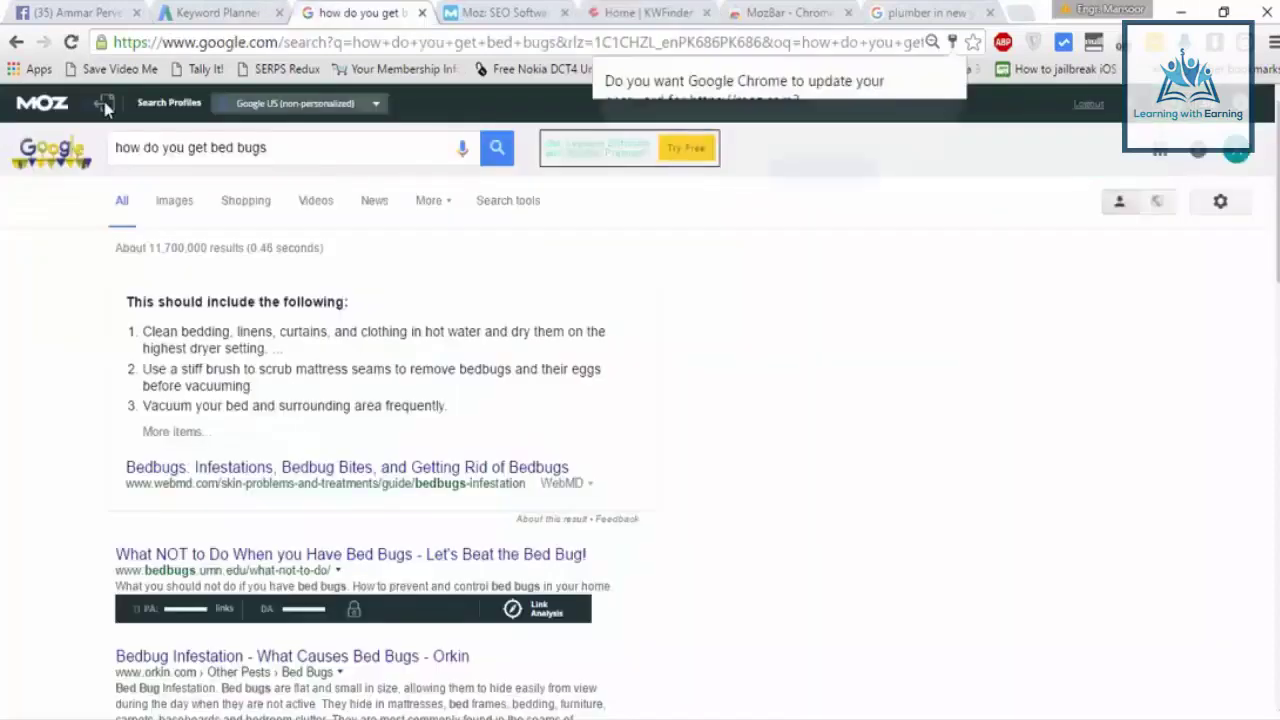
click(614, 13)
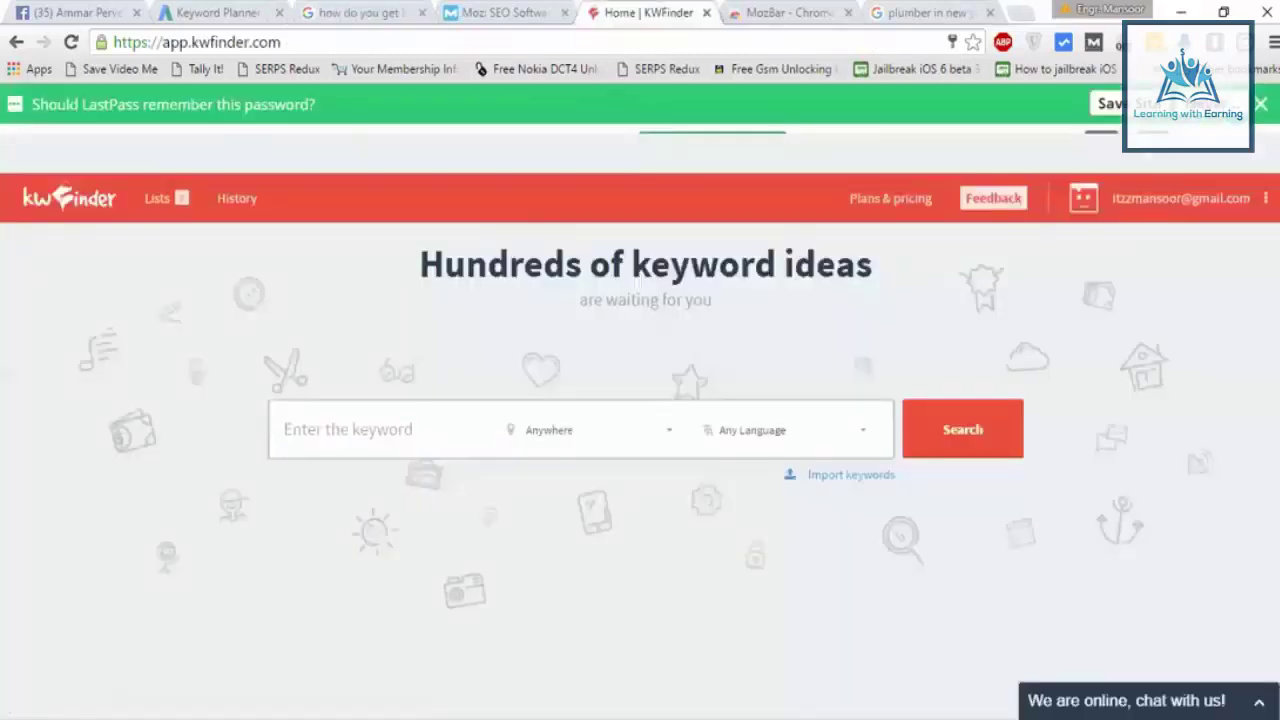
Search 'how do you get bed bugs' in KWFinder for United States in English.
text(how do you get bed bugs)
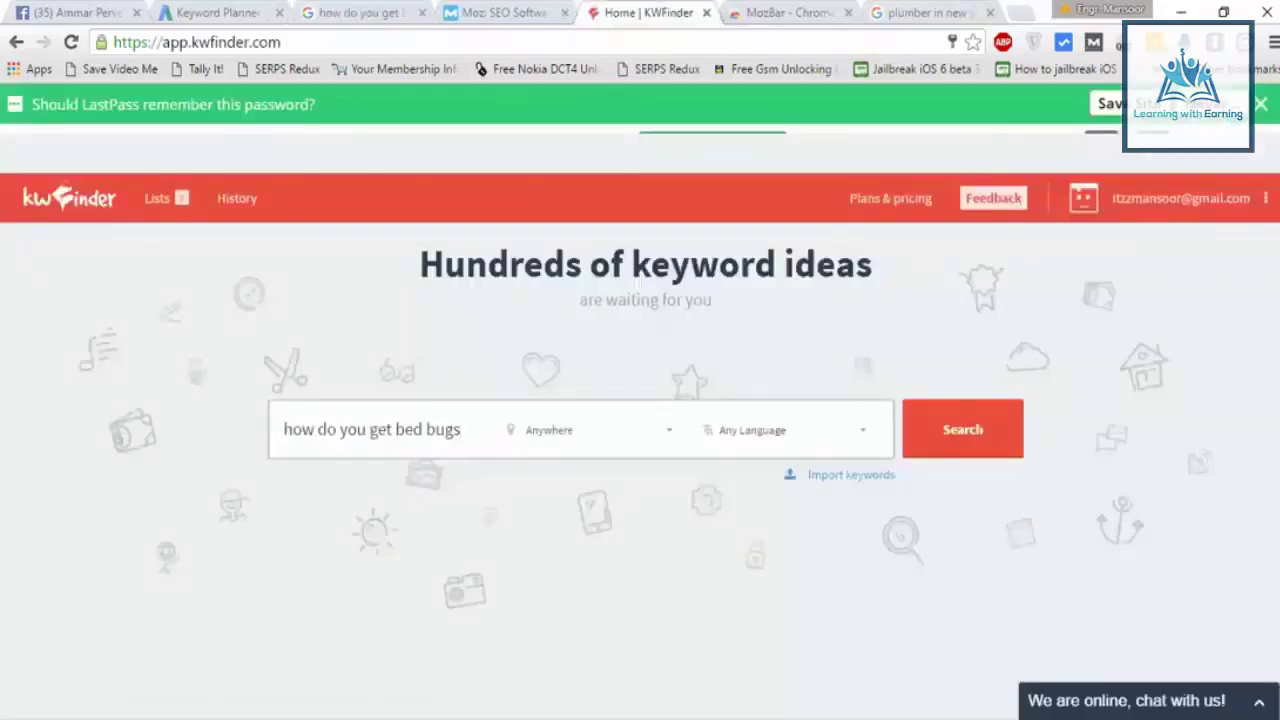
click(590, 430)
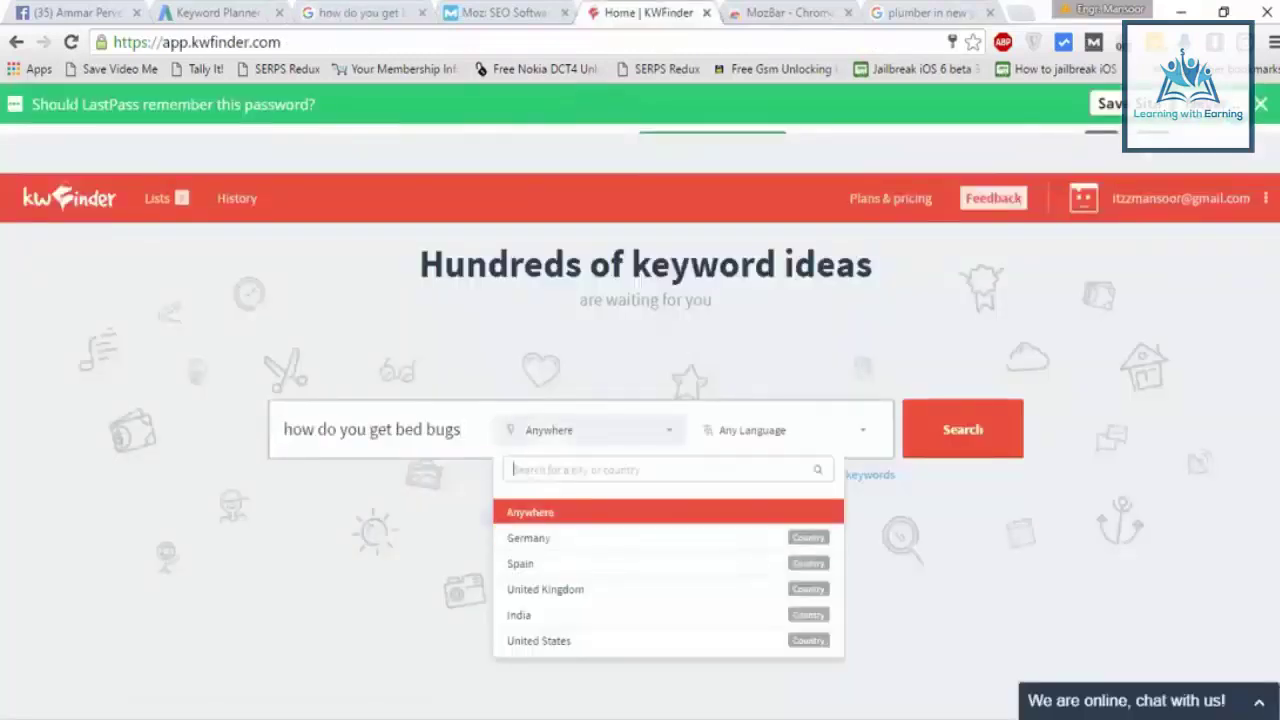
text(uni)
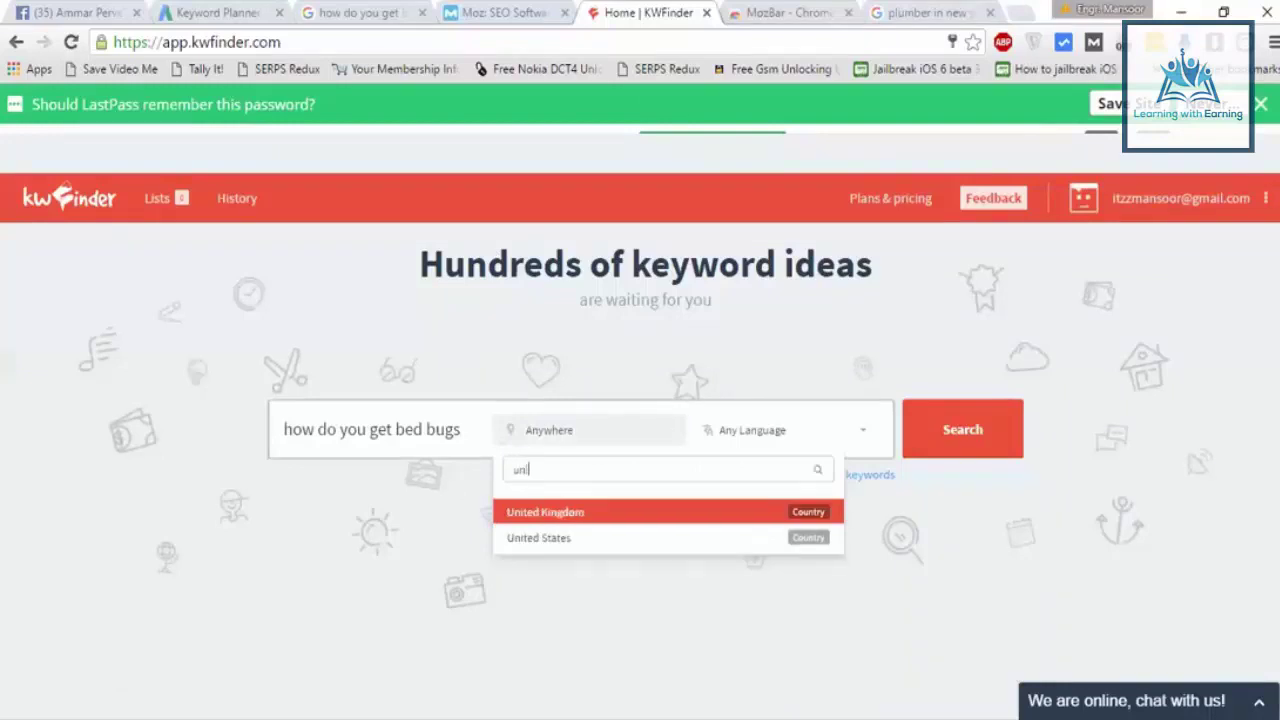
text(ted)
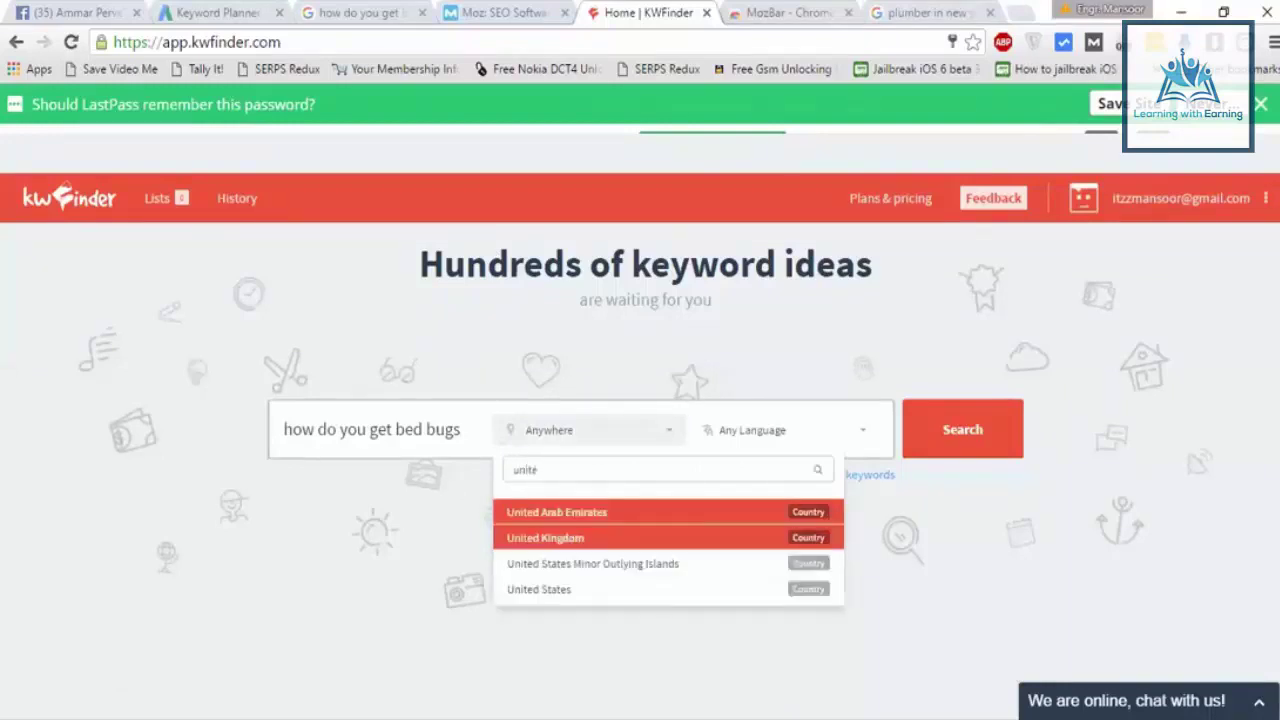
click(560, 587)
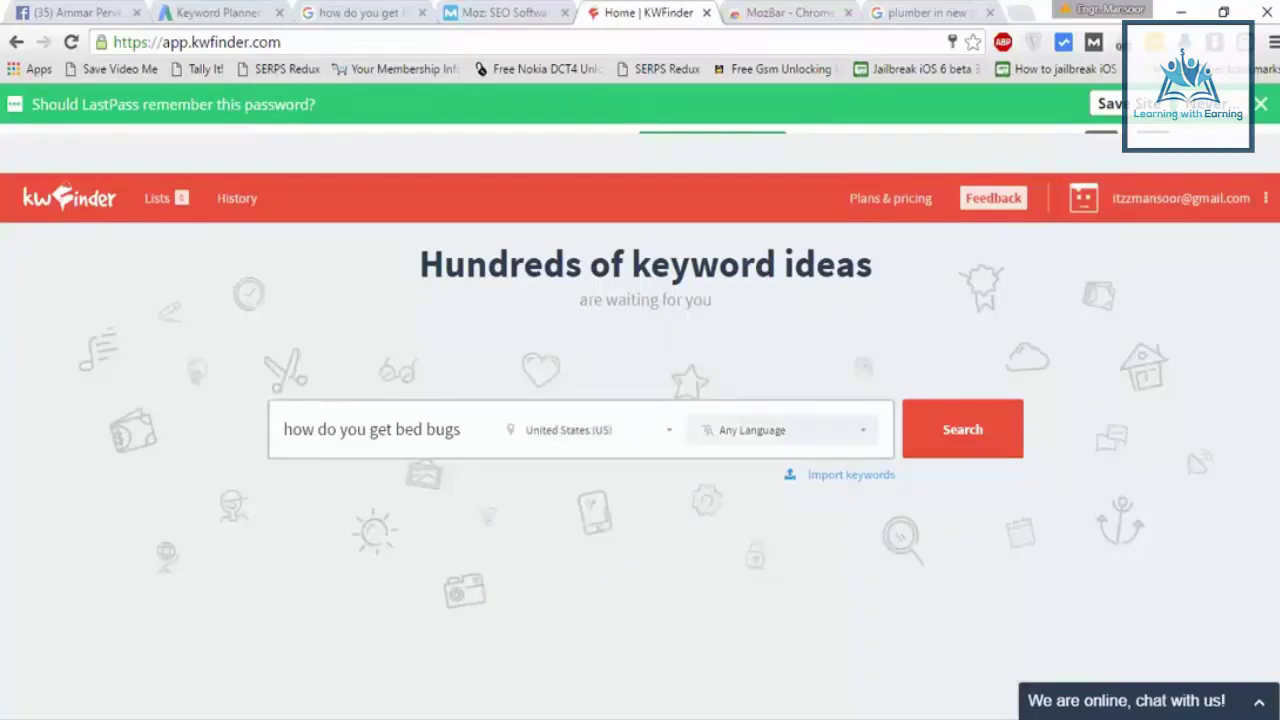
key(Tab)
text(engli)
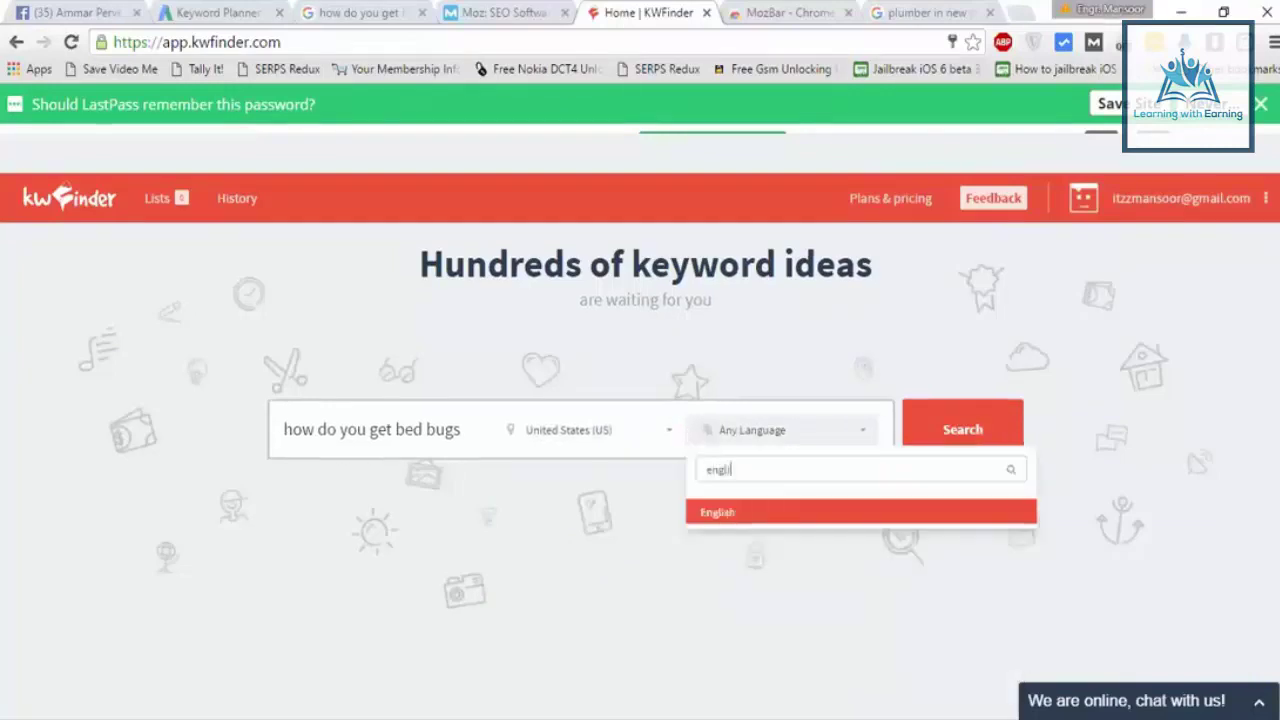
key(Return)
key(Return)
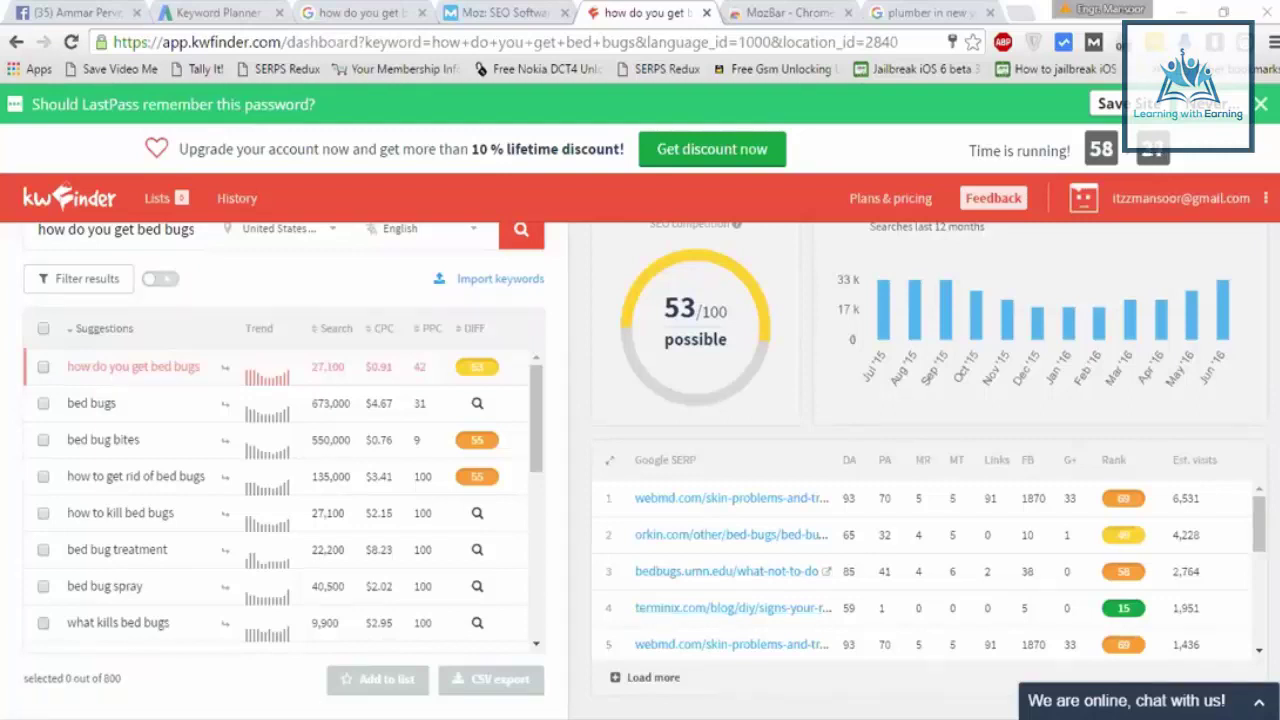
drag(842, 608, 886, 608)
click(886, 608)
scroll(930, 570, down, 2)
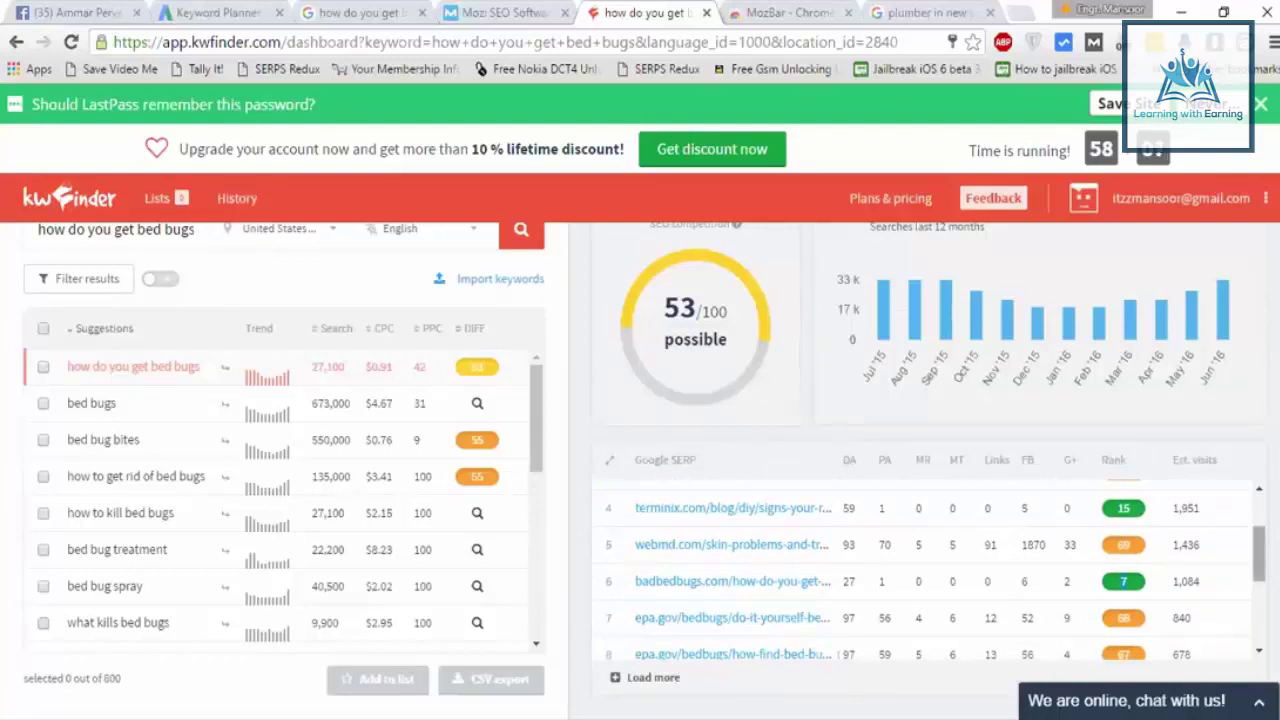
scroll(930, 565, down, 2)
scroll(930, 565, up, 4)
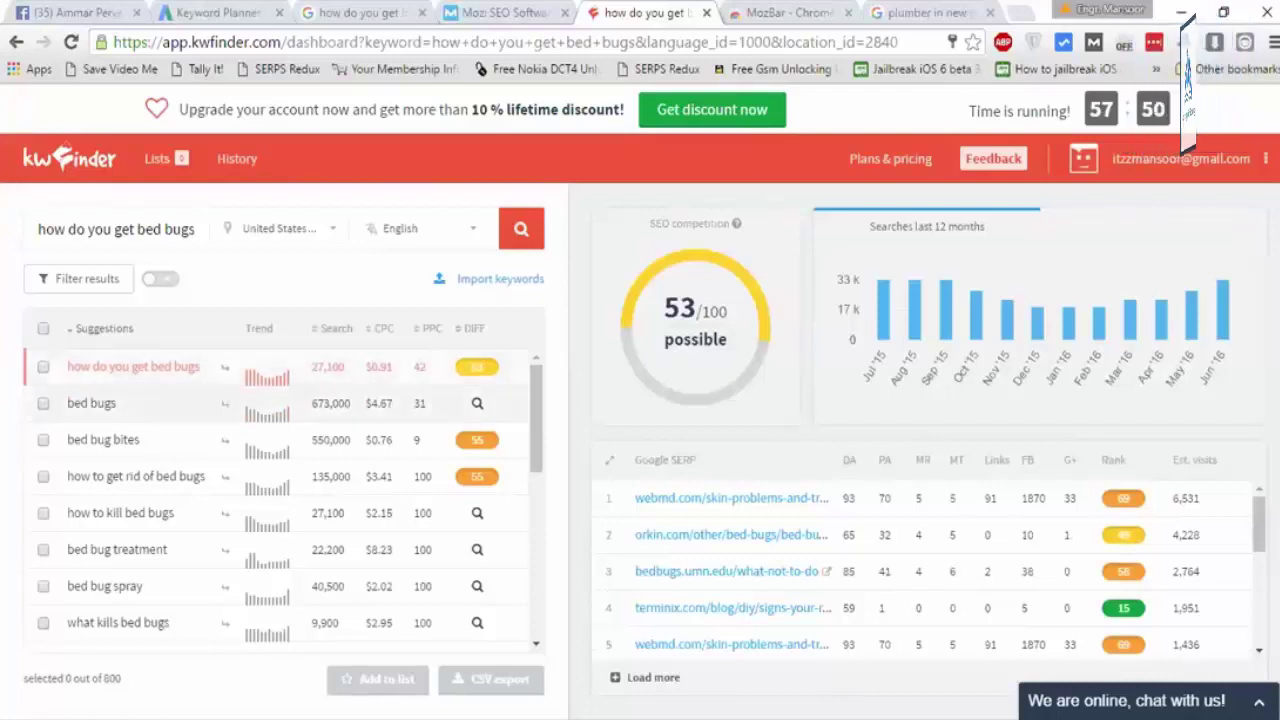
Load the analysis for the 'bed bugs' suggestion with 673,000 searches.
click(91, 403)
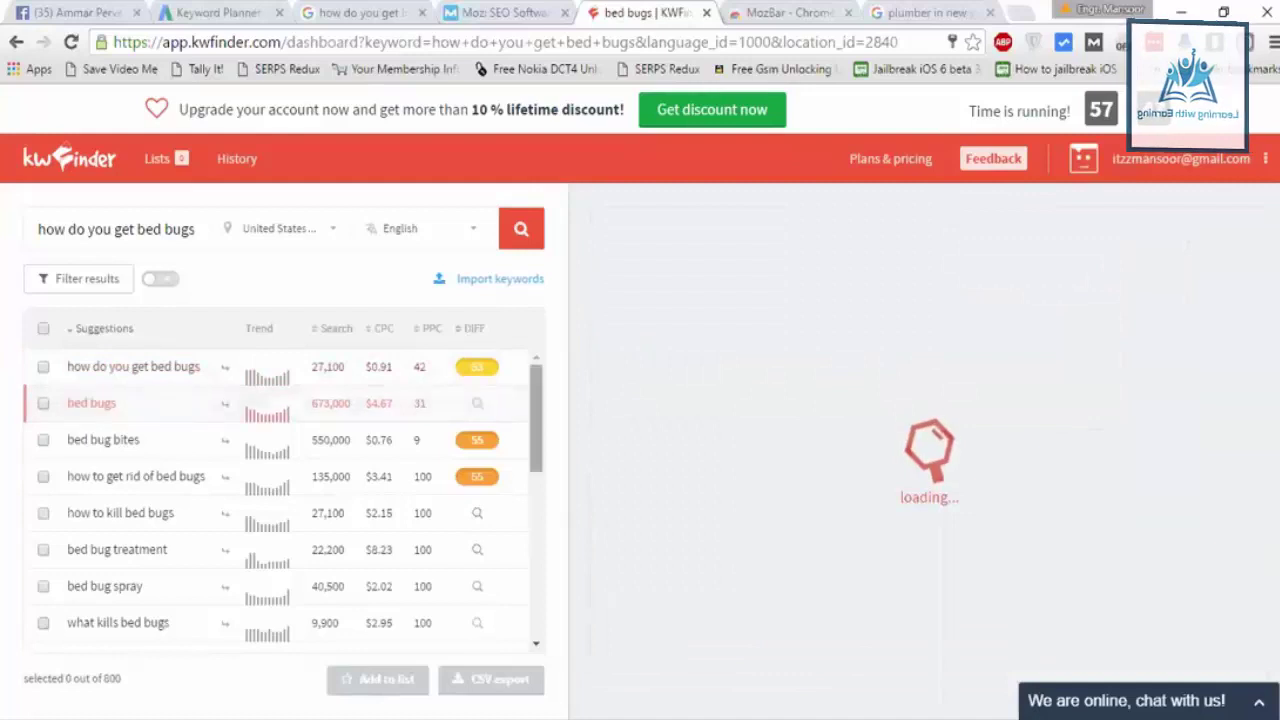